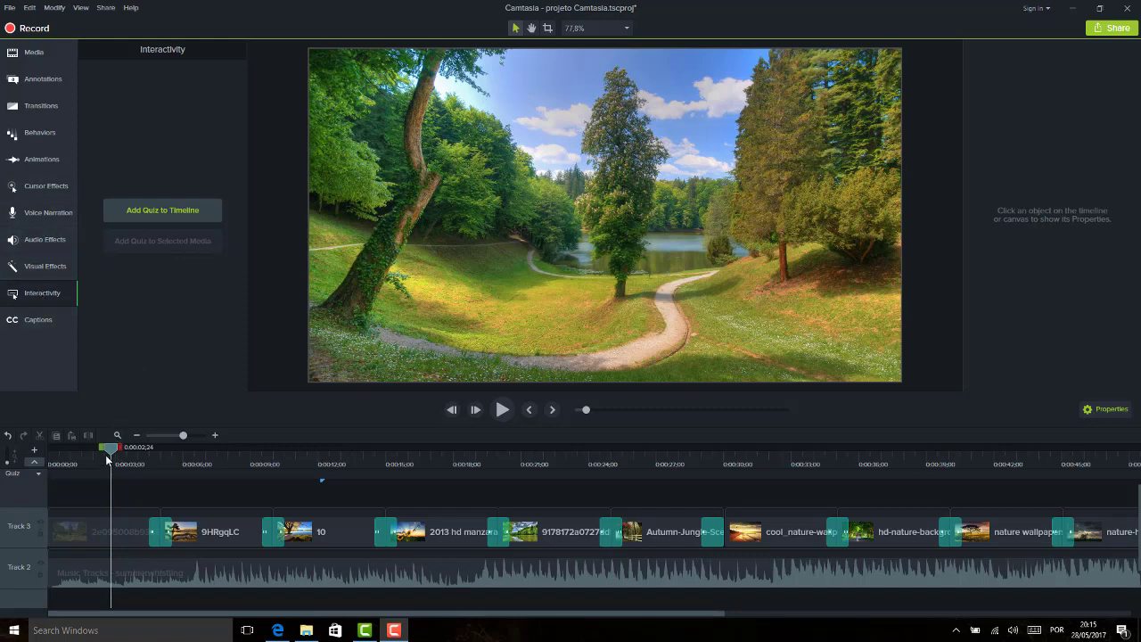
mouse_move(111, 454)
left_mouse_down()
mouse_move(89, 454)
mouse_move(114, 455)
left_mouse_up()
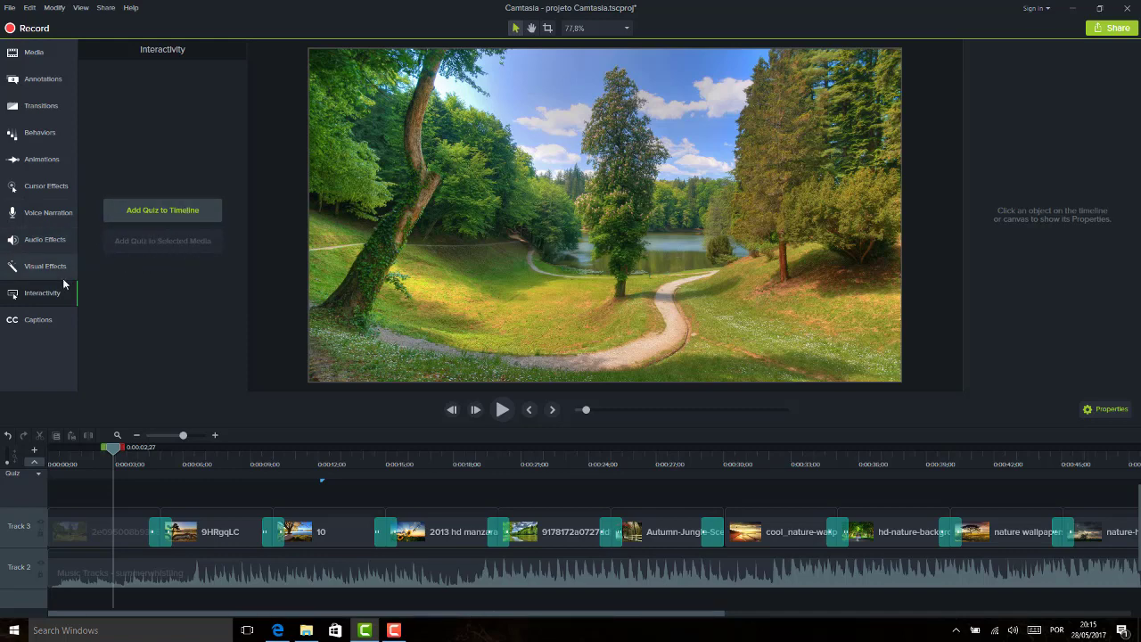
left_click(36, 265)
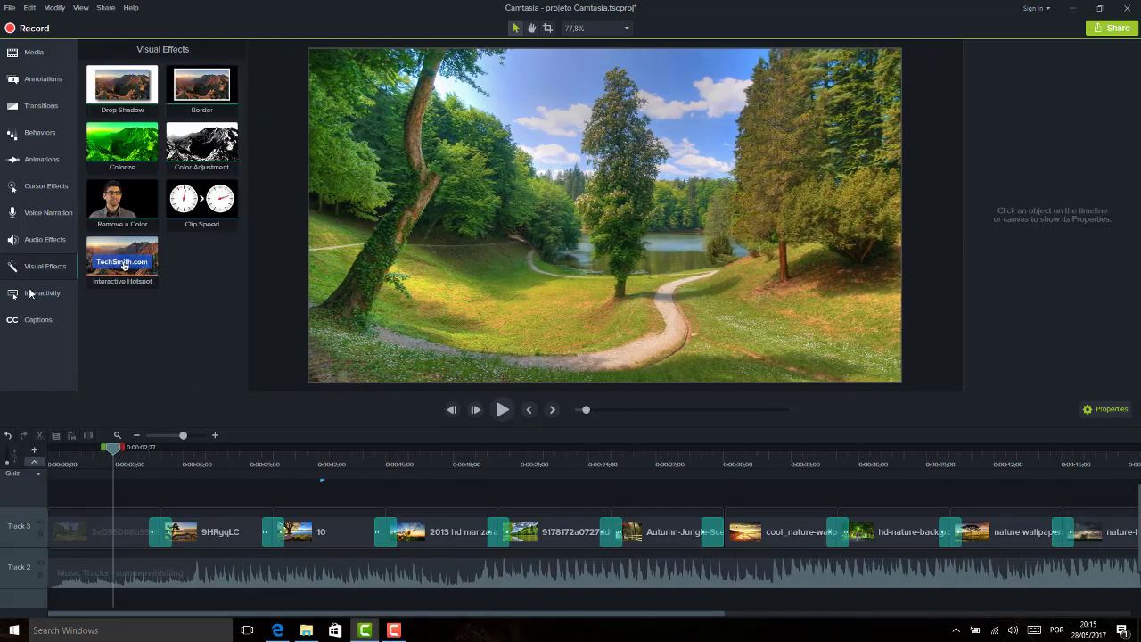
left_click(30, 293)
left_click(47, 266)
left_click(54, 293)
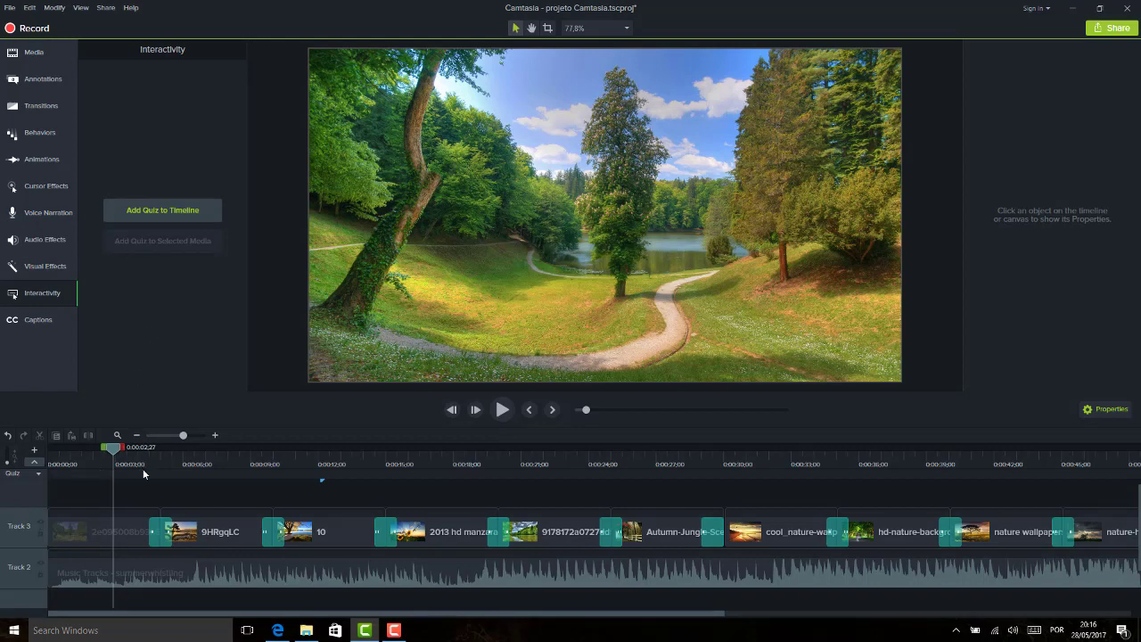
left_click_drag(141, 464, 94, 478)
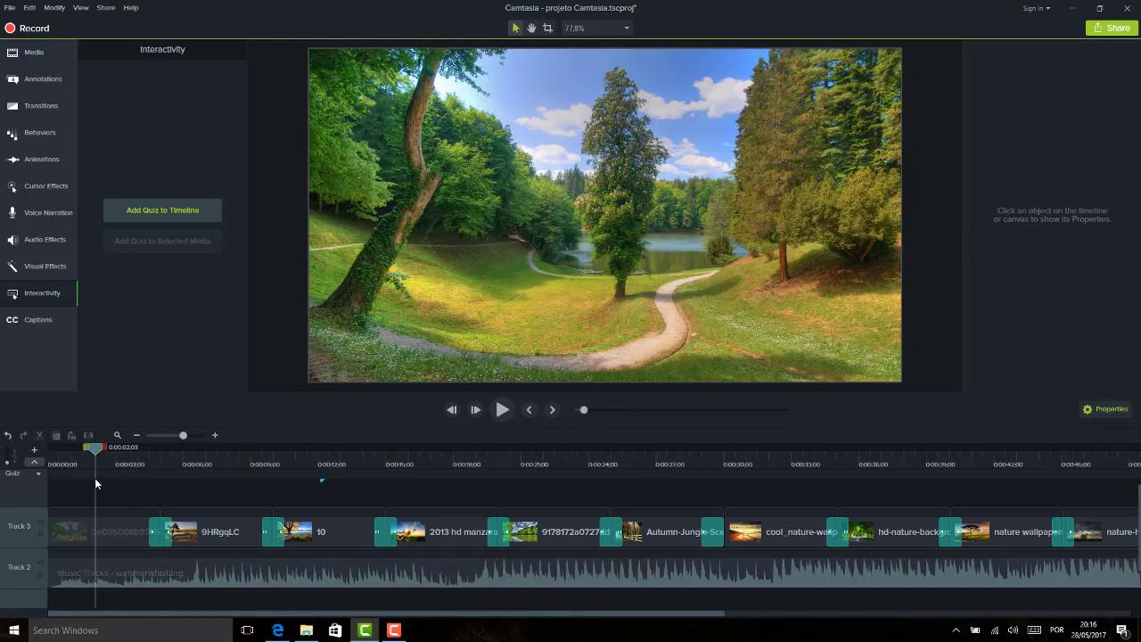
Step: Collapse and re-expand the quiz and marker row above the timeline tracks
left_click(34, 464)
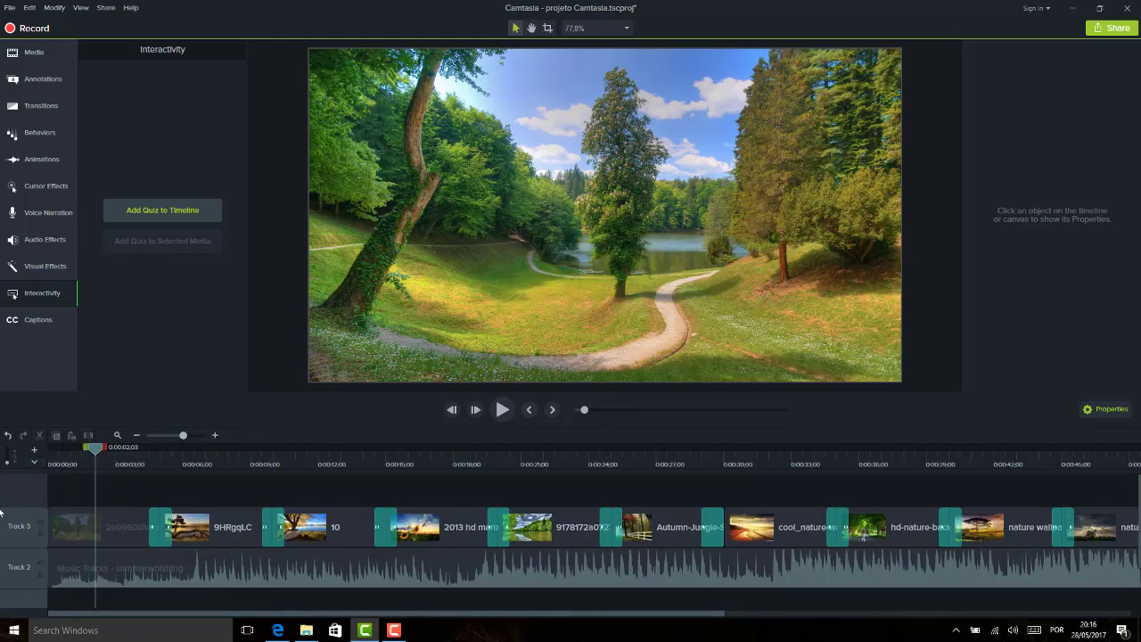
left_click(34, 464)
left_click(34, 464)
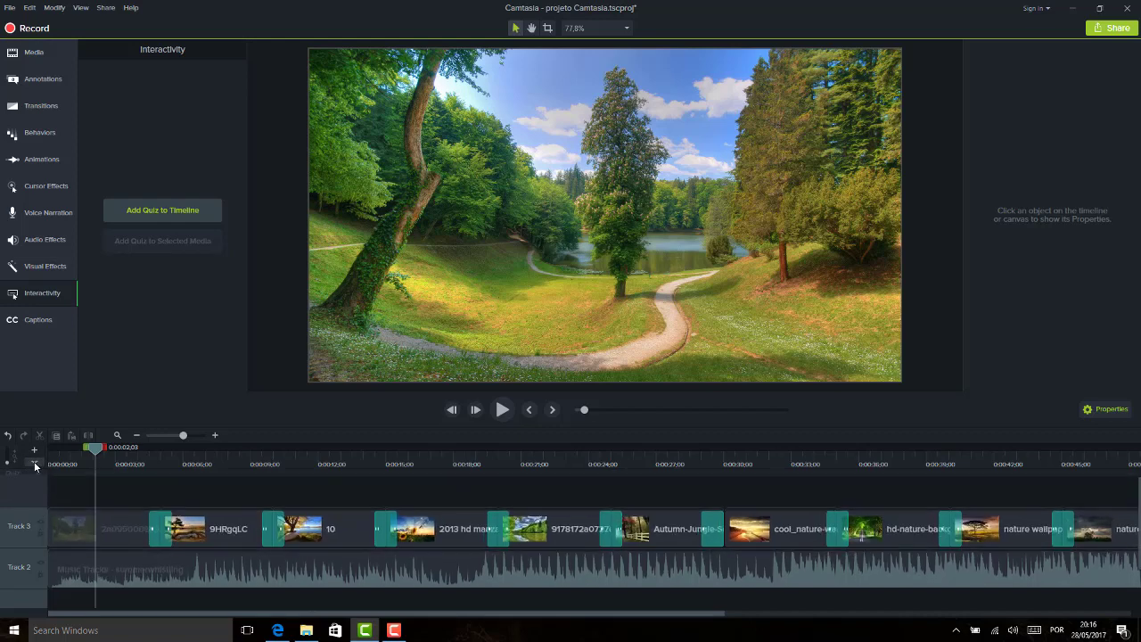
left_click(34, 463)
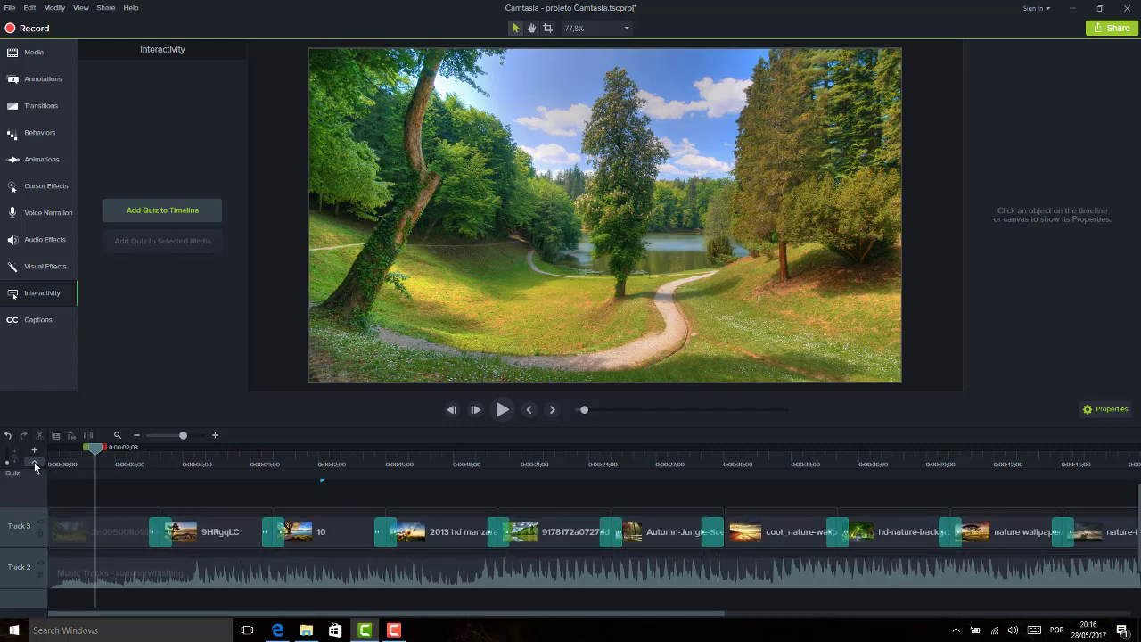
left_click(34, 464)
left_click(34, 464)
Step: Delete the marker near 12 seconds in the marker view and return the row to the quiz view
left_click(38, 475)
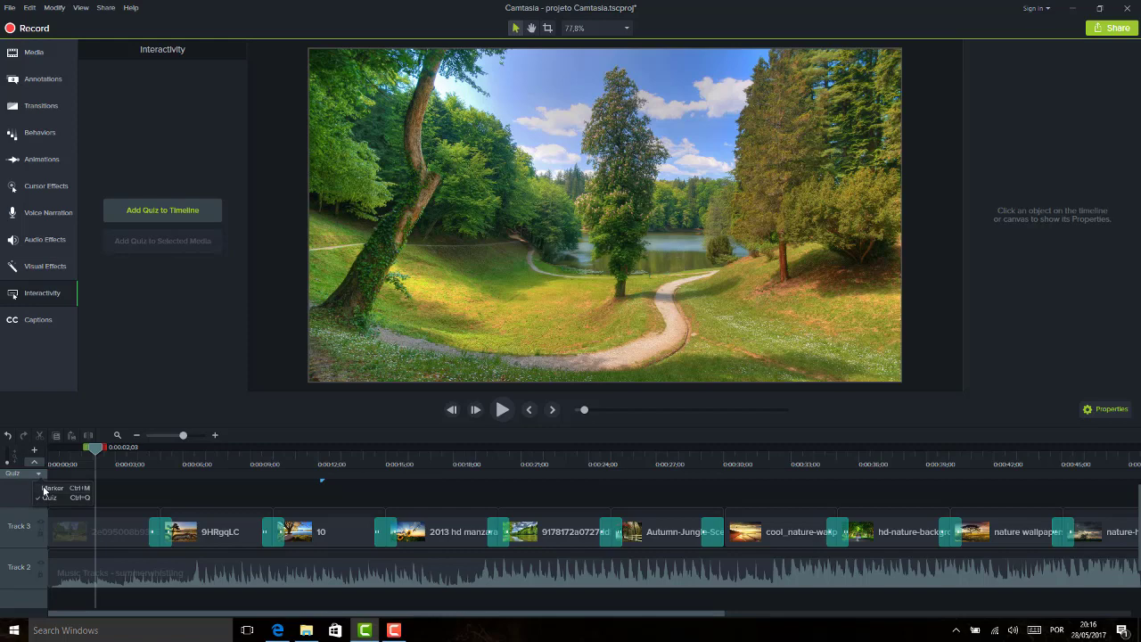
left_click(49, 488)
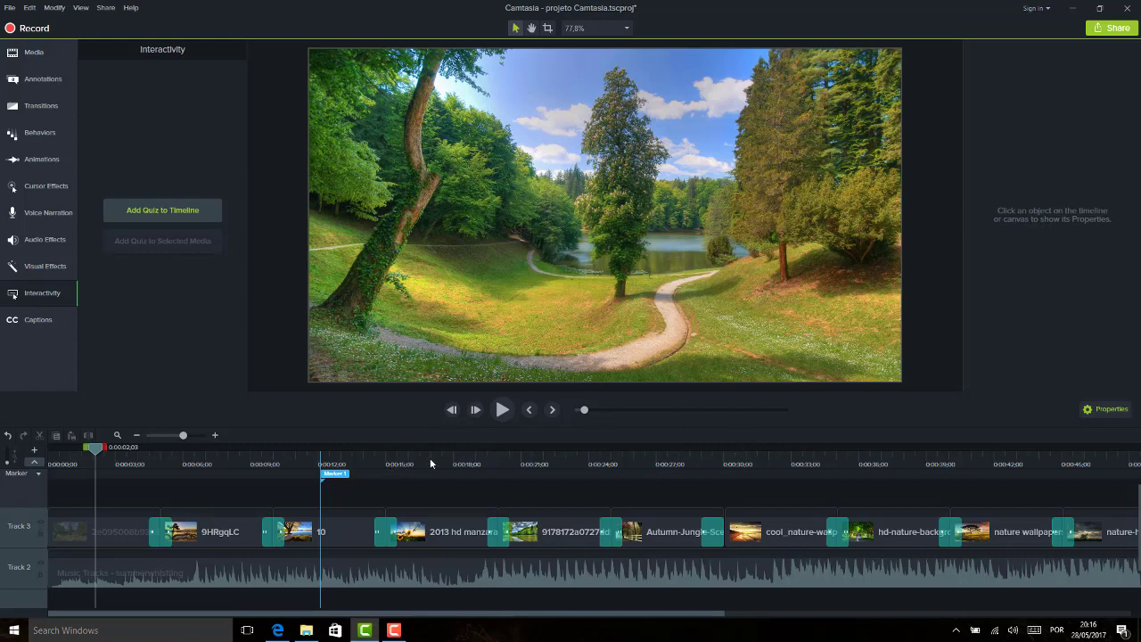
left_click_drag(342, 475, 347, 475)
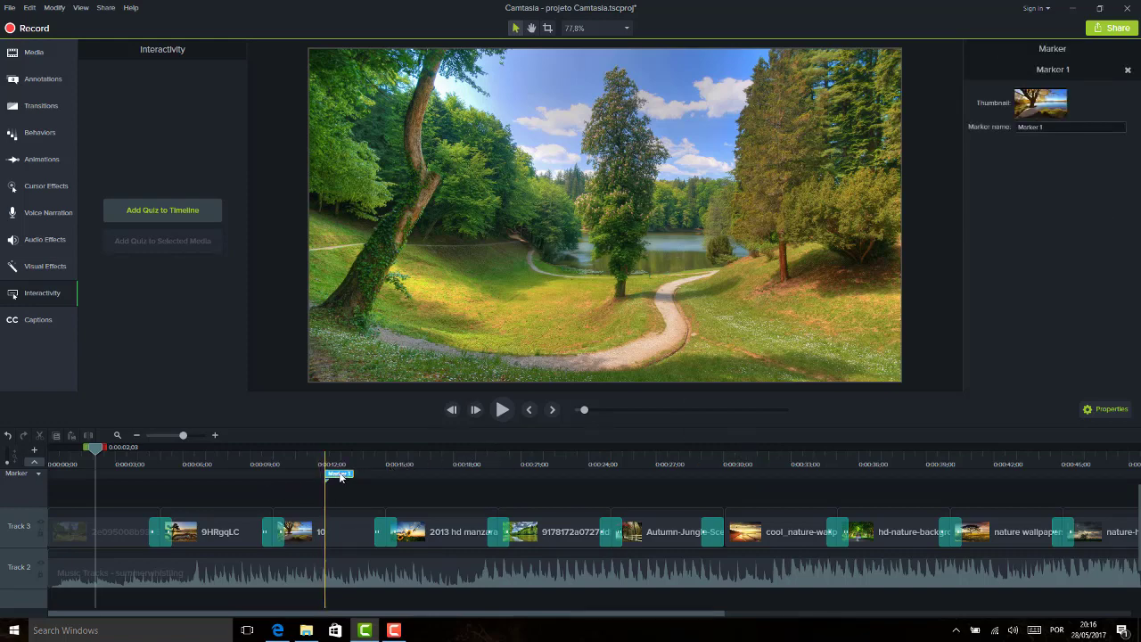
key("Delete")
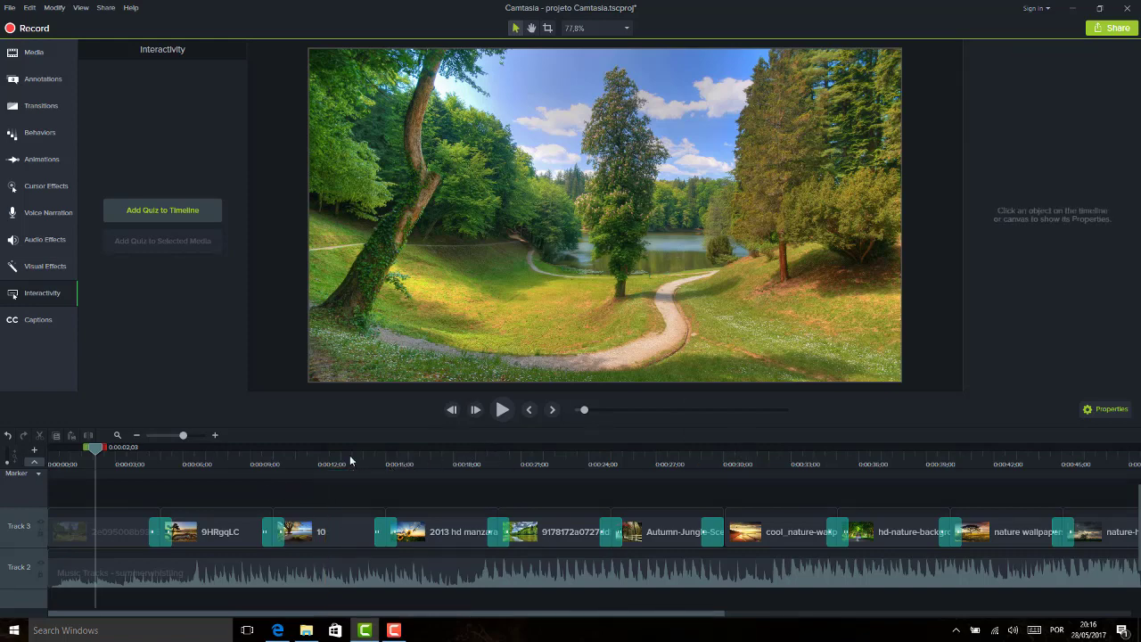
left_click(37, 474)
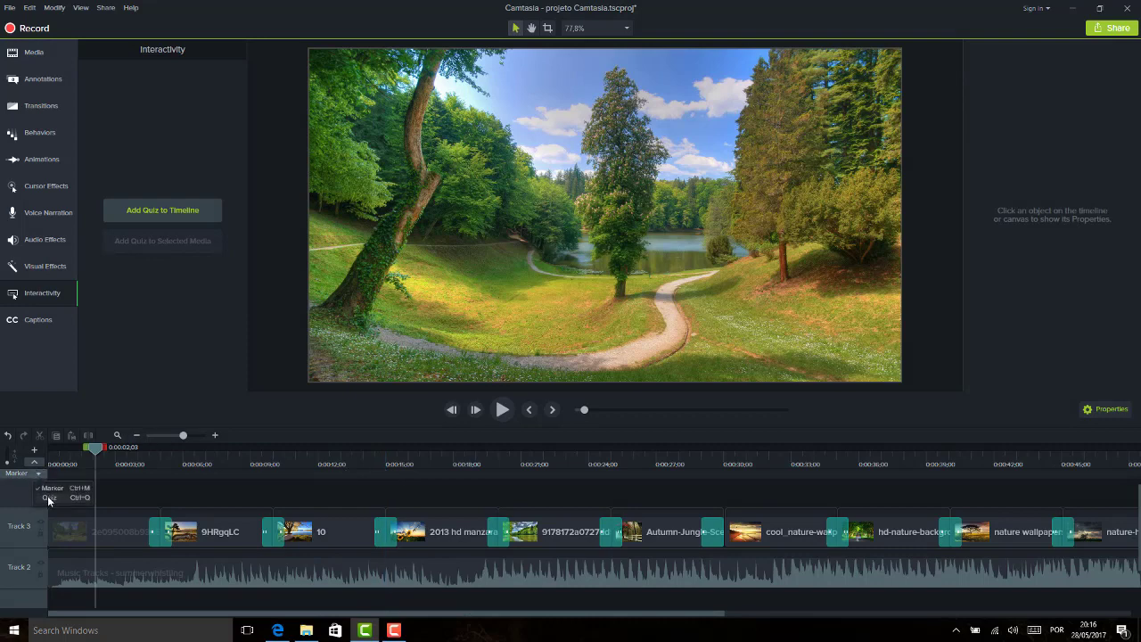
left_click(47, 498)
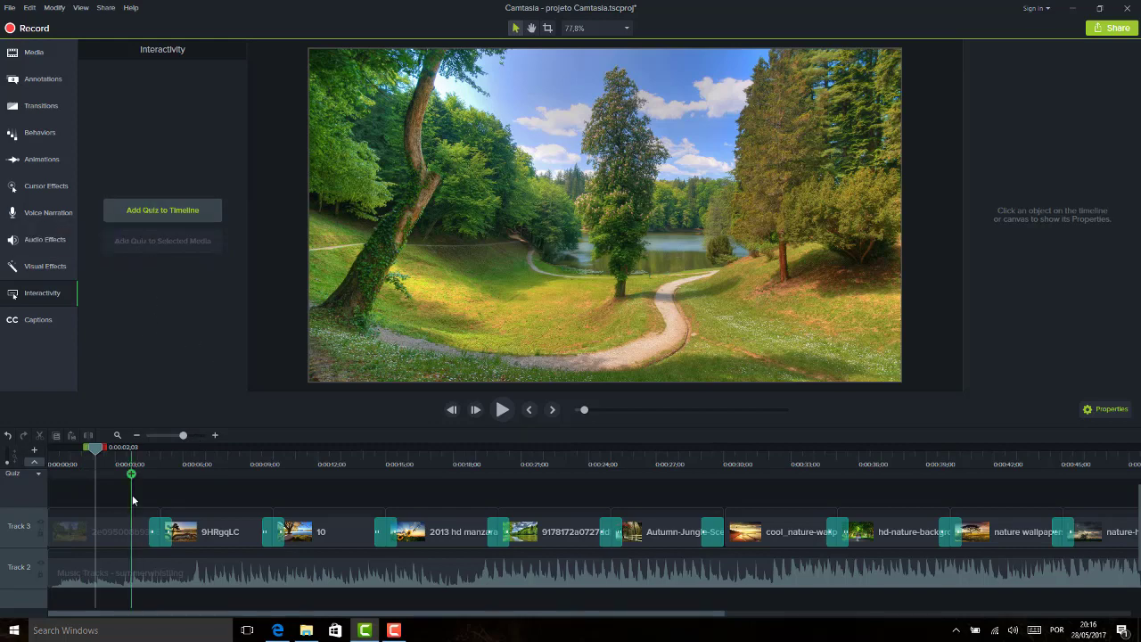
Step: Play the video up to 0:00:02;22, add a timeline quiz there and delete it again
left_click_drag(97, 456, 43, 462)
key("space")
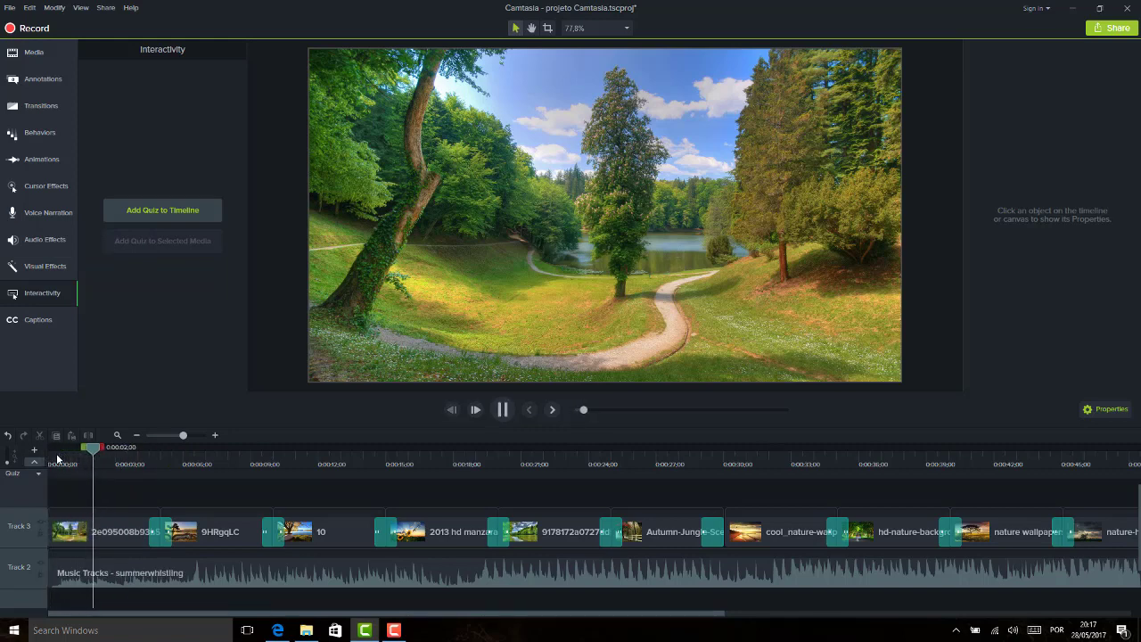
key("space")
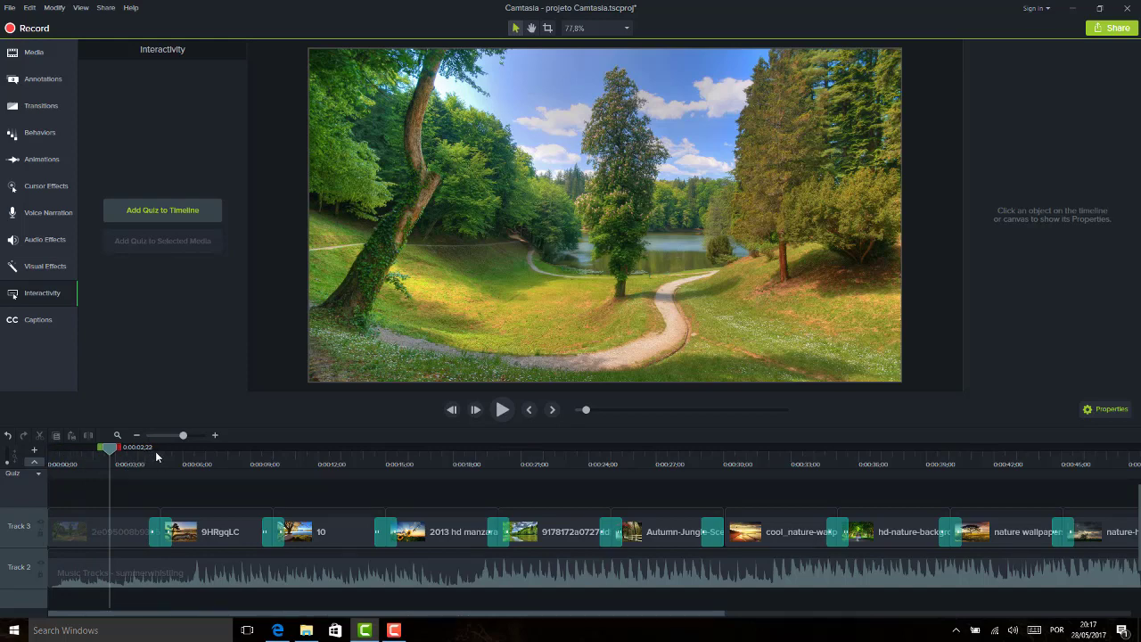
left_click(176, 205)
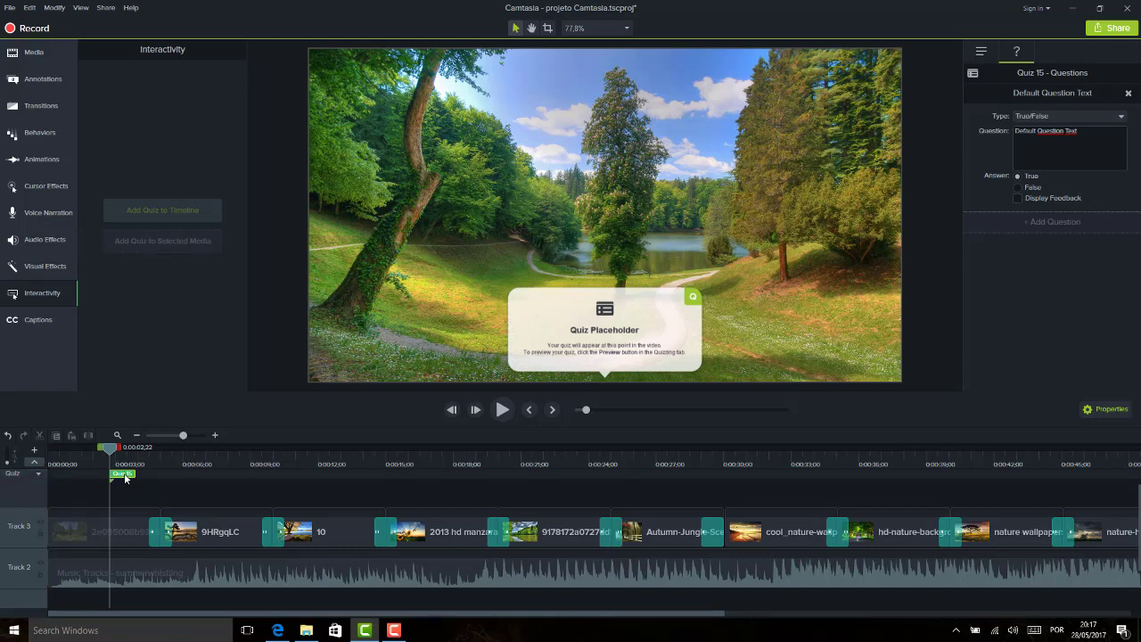
key("Delete")
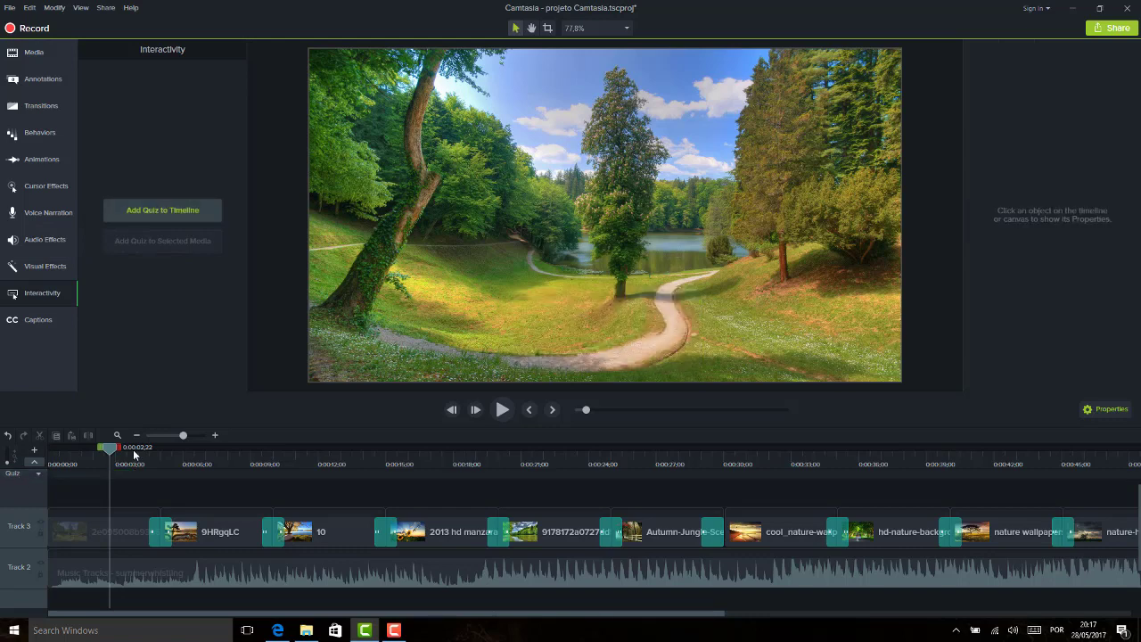
Step: Hide the quiz row and add a new quiz to the timeline at 0:00:02;22
left_click(38, 474)
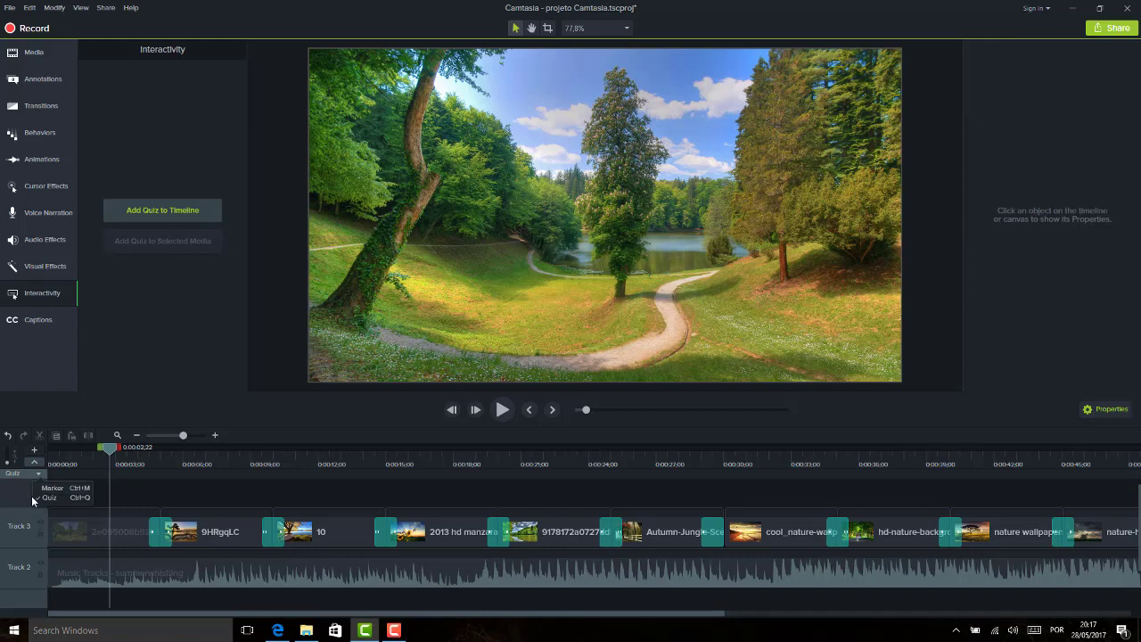
left_click(43, 498)
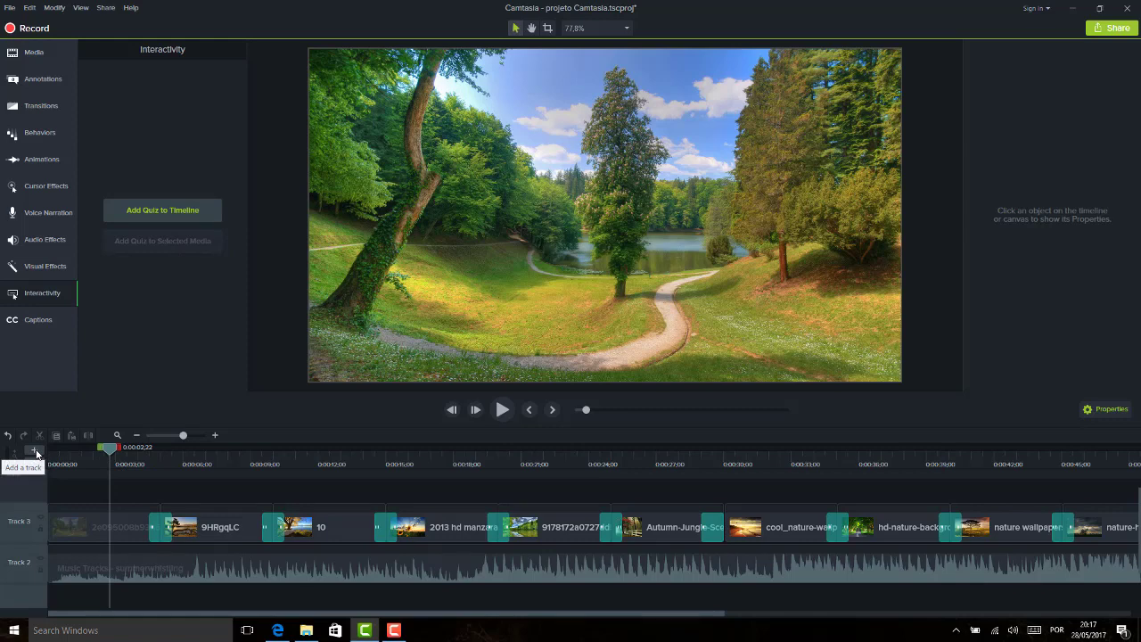
left_click(164, 217)
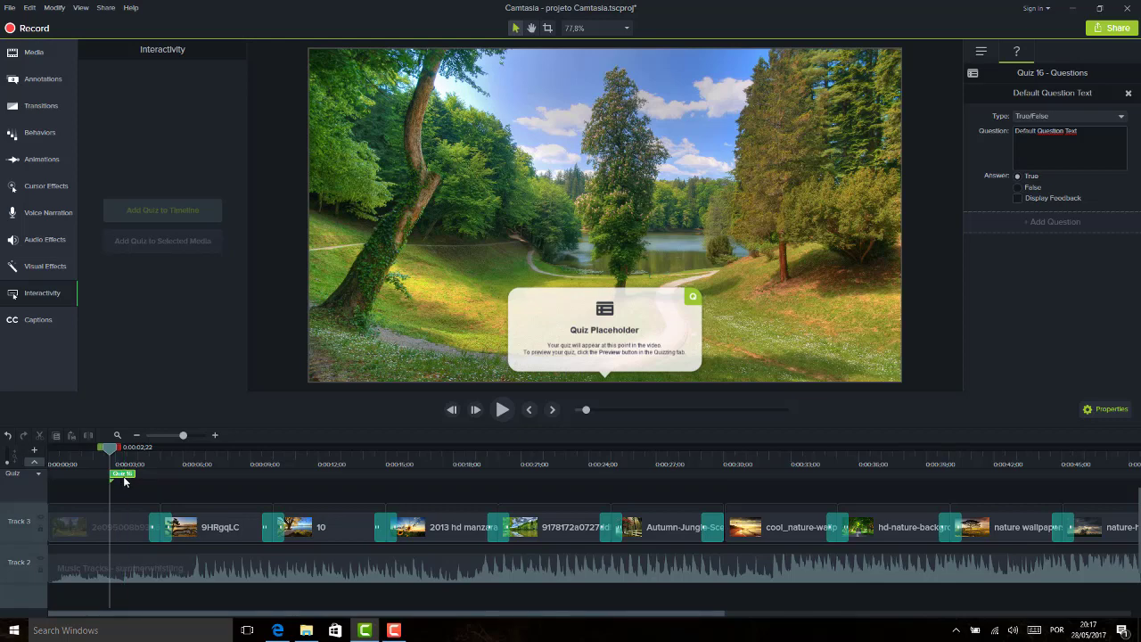
Step: Attach a quiz to the first clip on Track 3 at 0:00:00;27
left_click(127, 525)
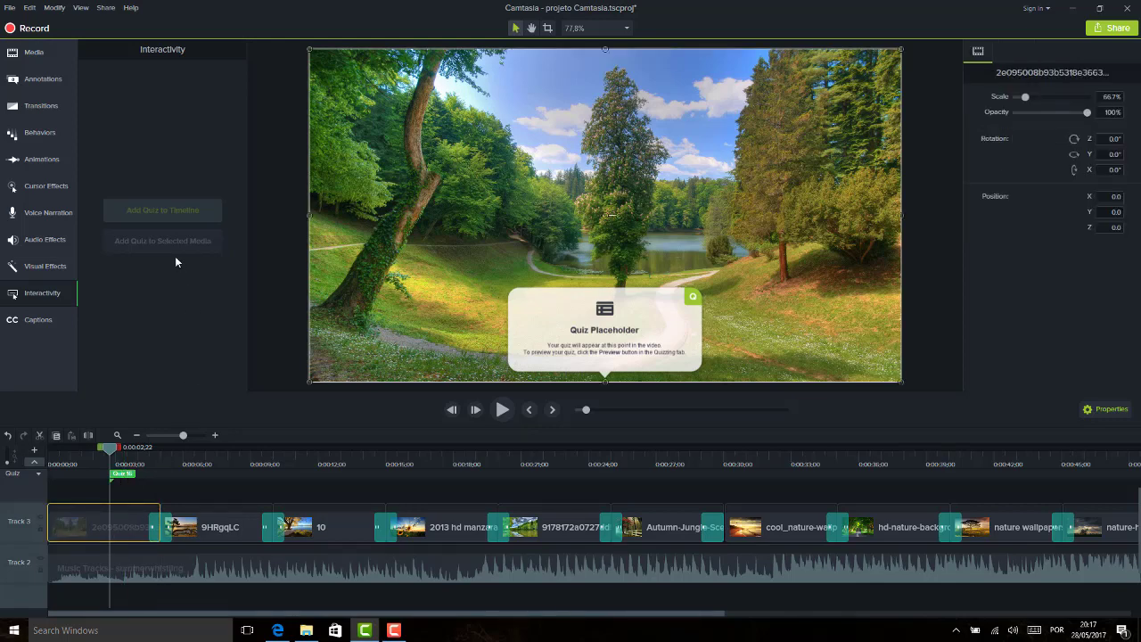
mouse_move(103, 452)
left_mouse_down()
mouse_move(92, 451)
mouse_move(116, 452)
mouse_move(68, 452)
left_mouse_up()
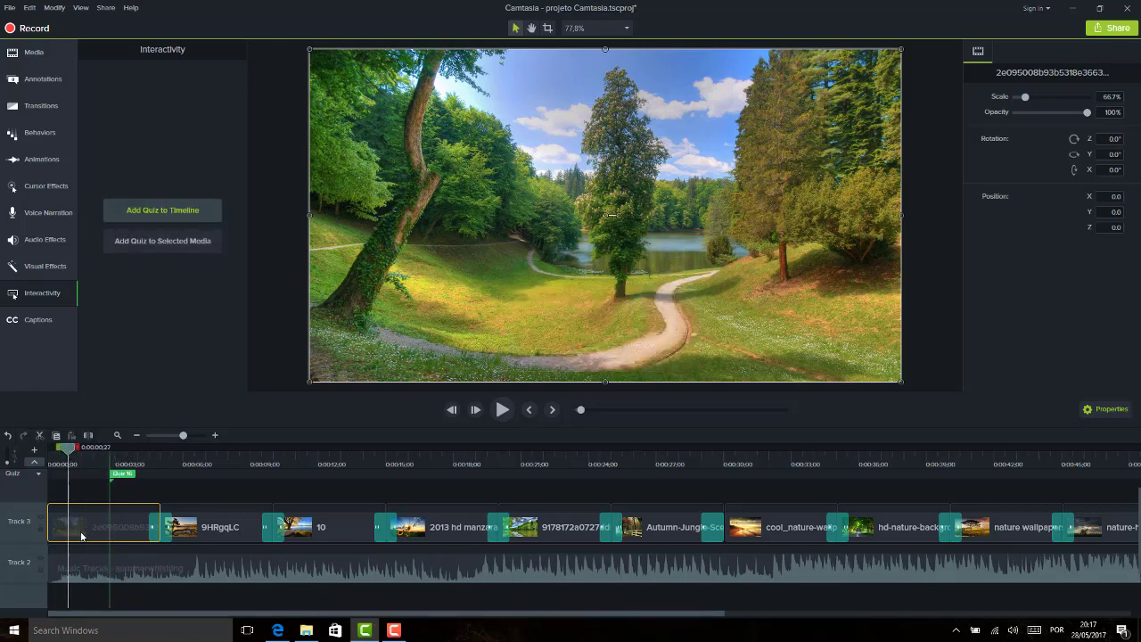
left_click(156, 241)
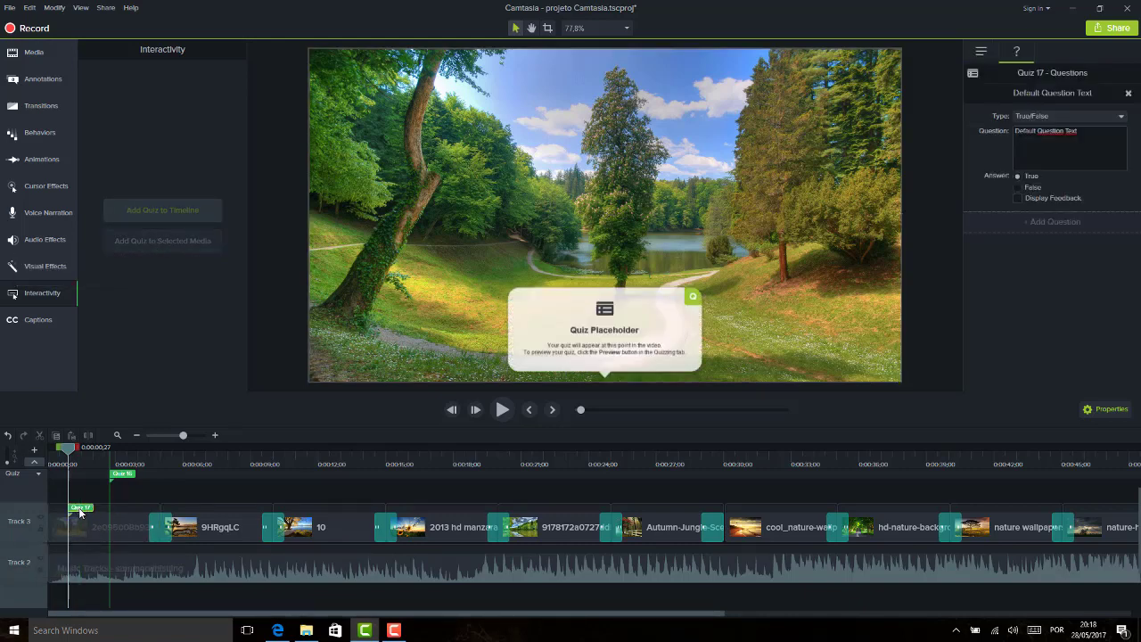
Step: Move the playhead to 0:00:02;24 and delete the quiz attached to the first clip on Track 3
mouse_move(69, 448)
left_mouse_down()
mouse_move(56, 450)
mouse_move(119, 451)
mouse_move(104, 451)
left_mouse_up()
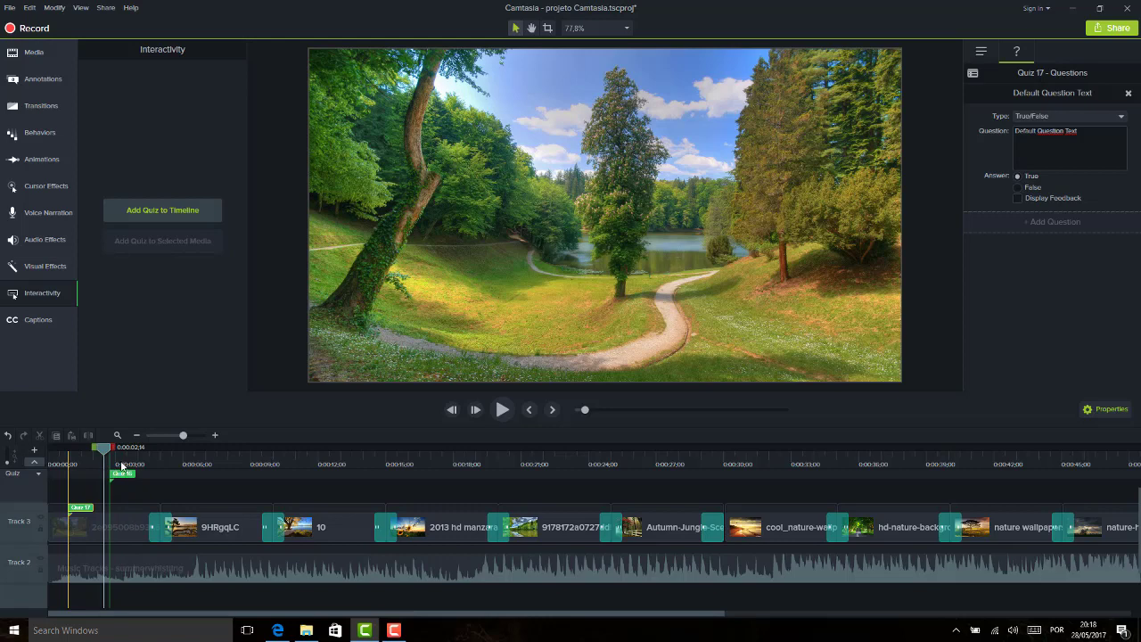
mouse_move(105, 454)
left_mouse_down()
mouse_move(126, 451)
mouse_move(111, 451)
left_mouse_up()
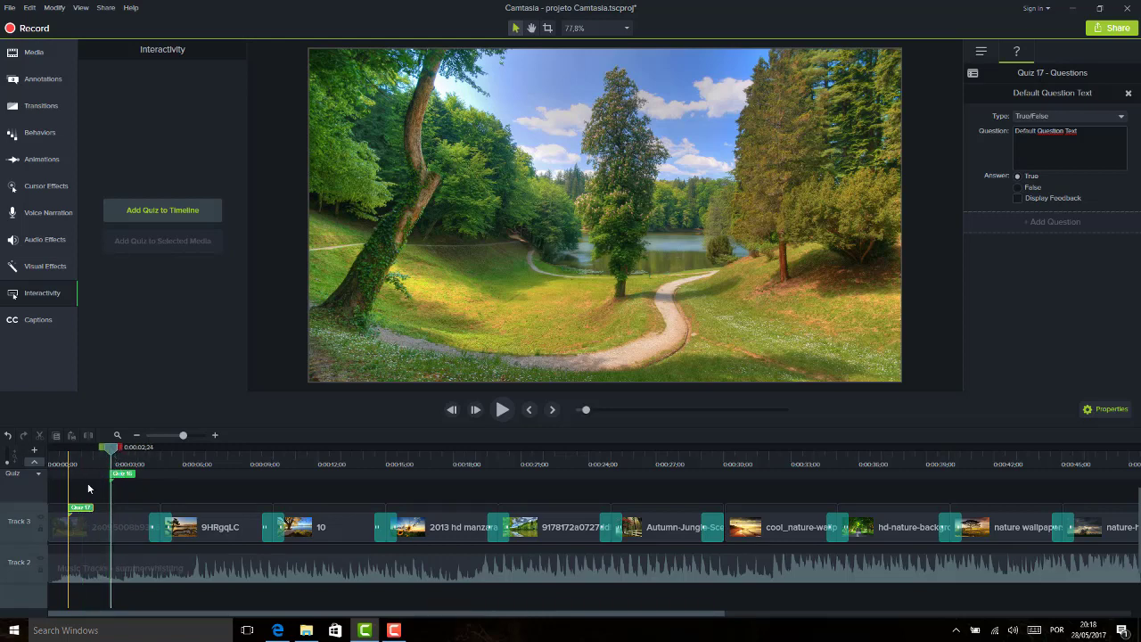
key("Delete")
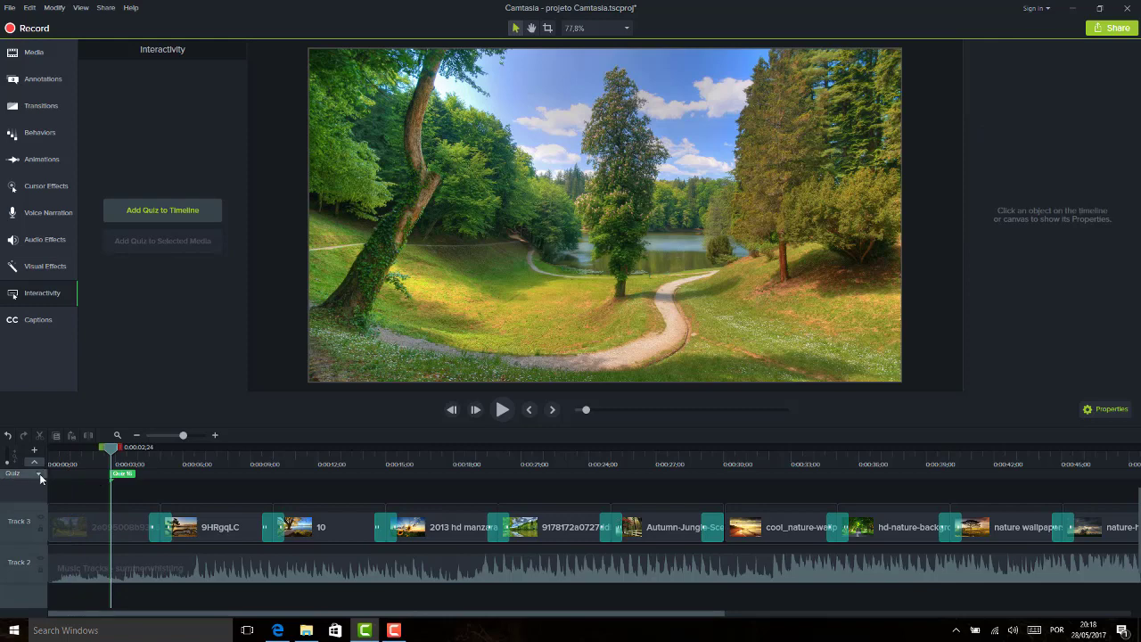
Step: Switch the row above the tracks to the marker view and back to the quiz view
left_click(40, 473)
left_click(56, 496)
left_click(38, 475)
left_click(51, 487)
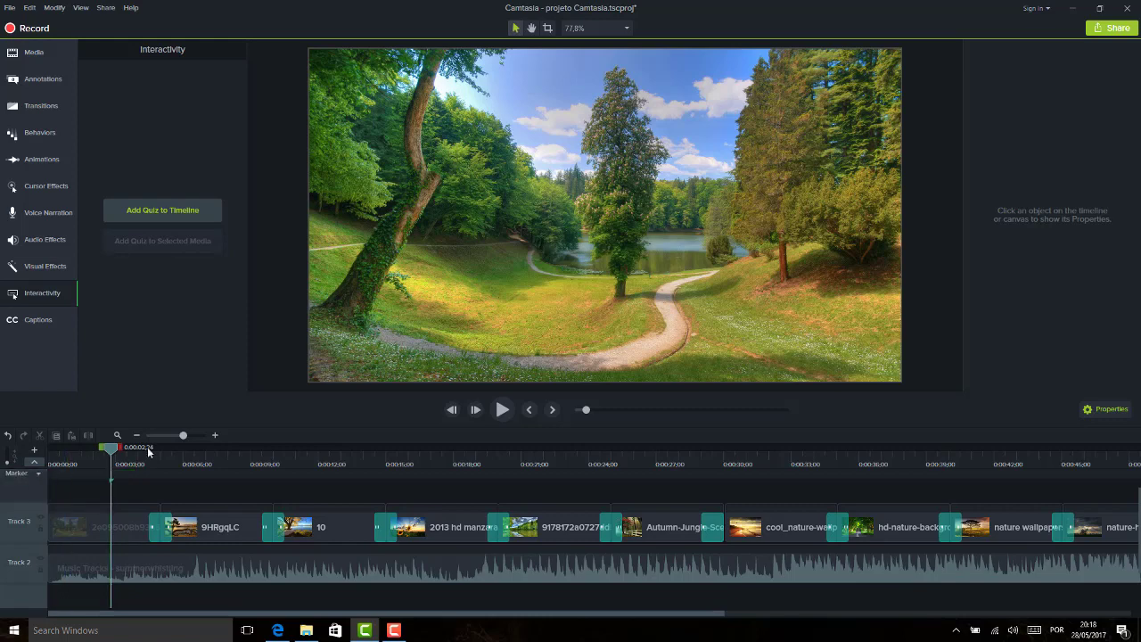
left_click(39, 475)
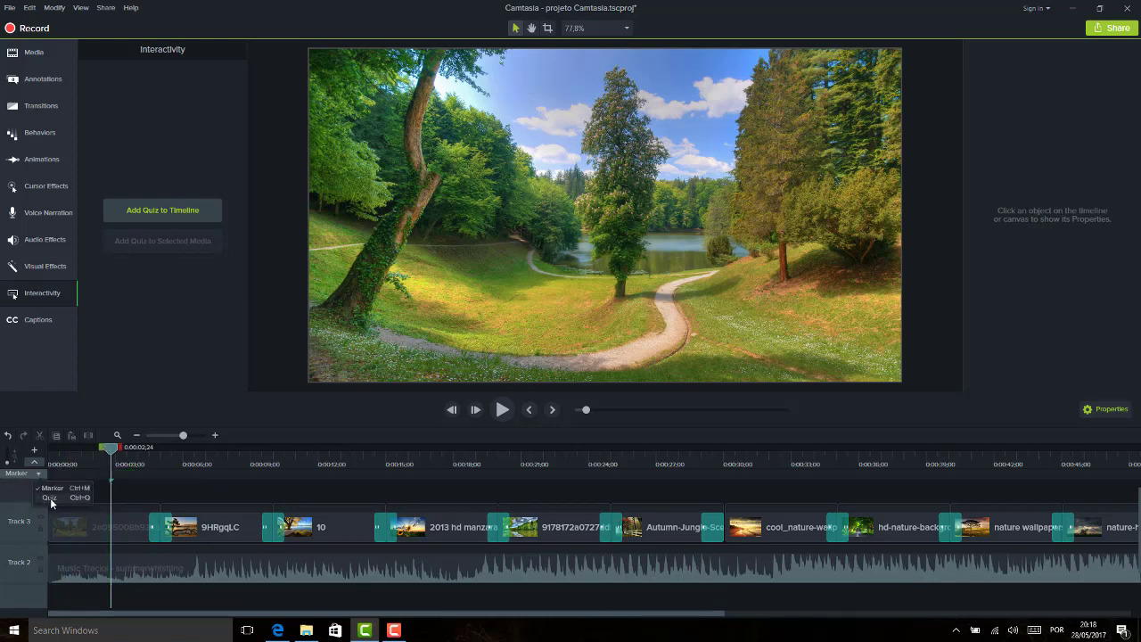
left_click(50, 498)
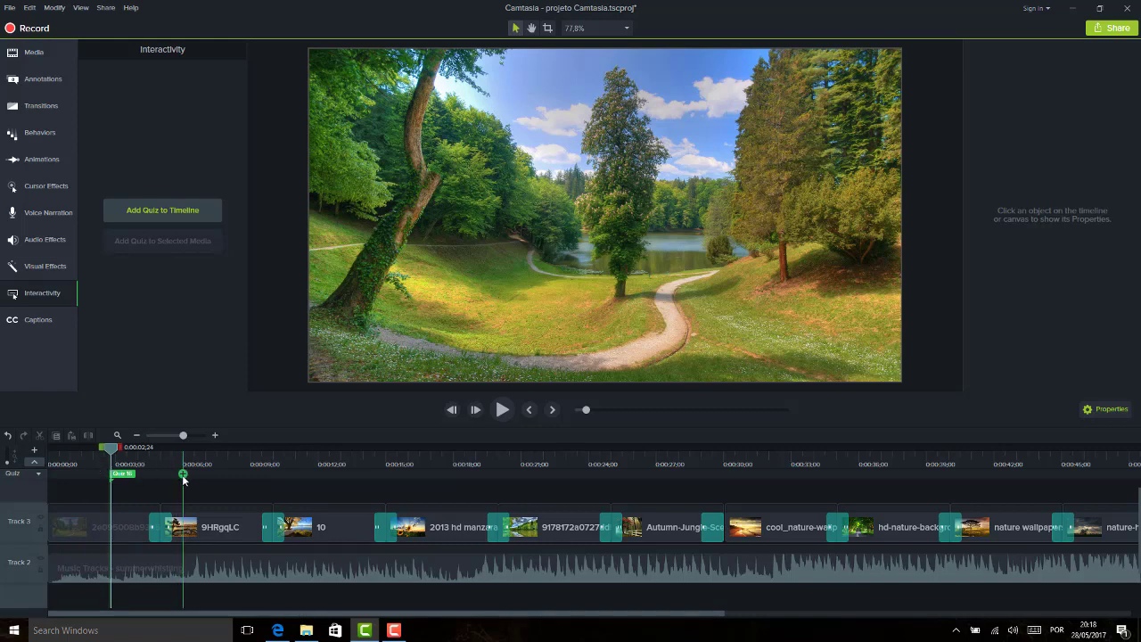
Step: Add three quizzes directly in the quiz row at 0:00:01;16, about 7 seconds and 0:00:12;02
left_click(84, 475)
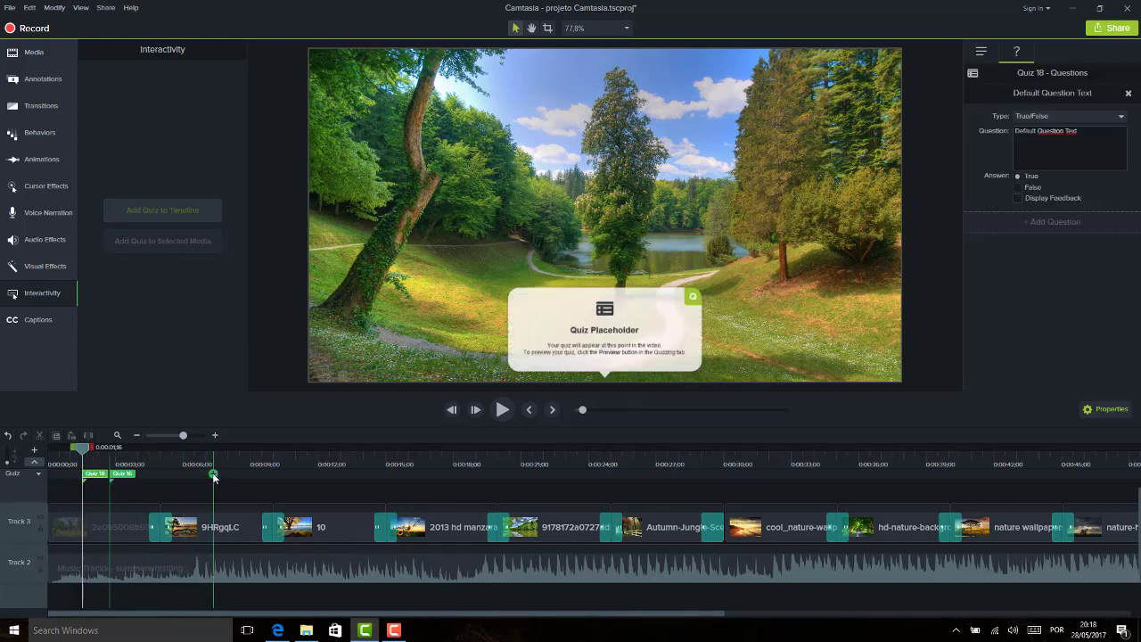
left_click(213, 476)
left_click(321, 477)
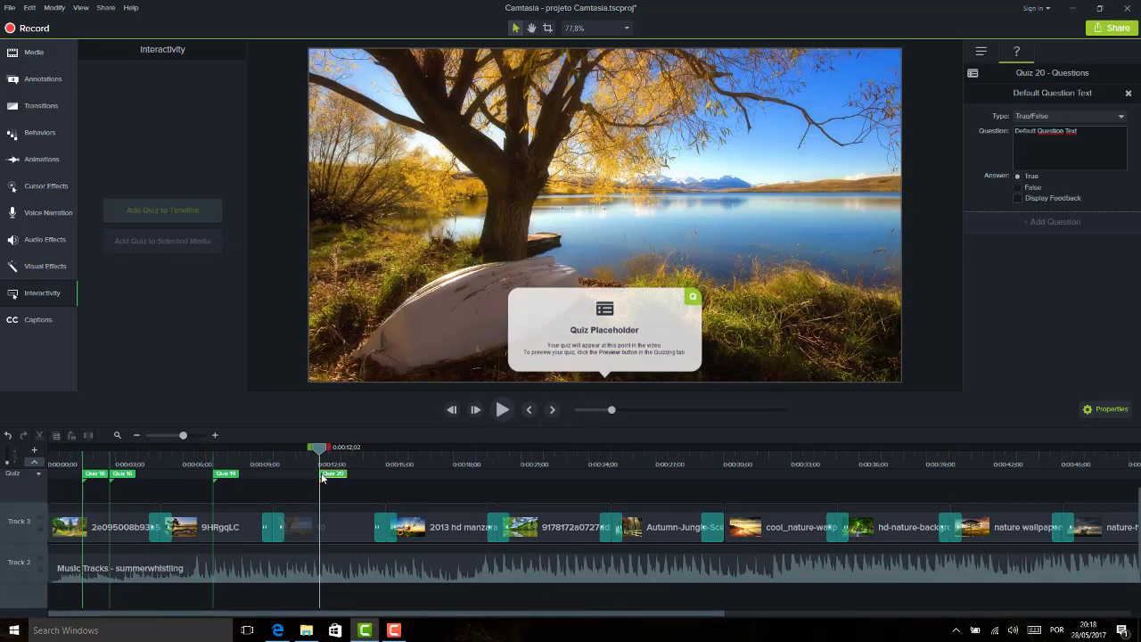
Step: Delete all four quizzes from the timeline's quiz row
key("Delete")
left_click(228, 474)
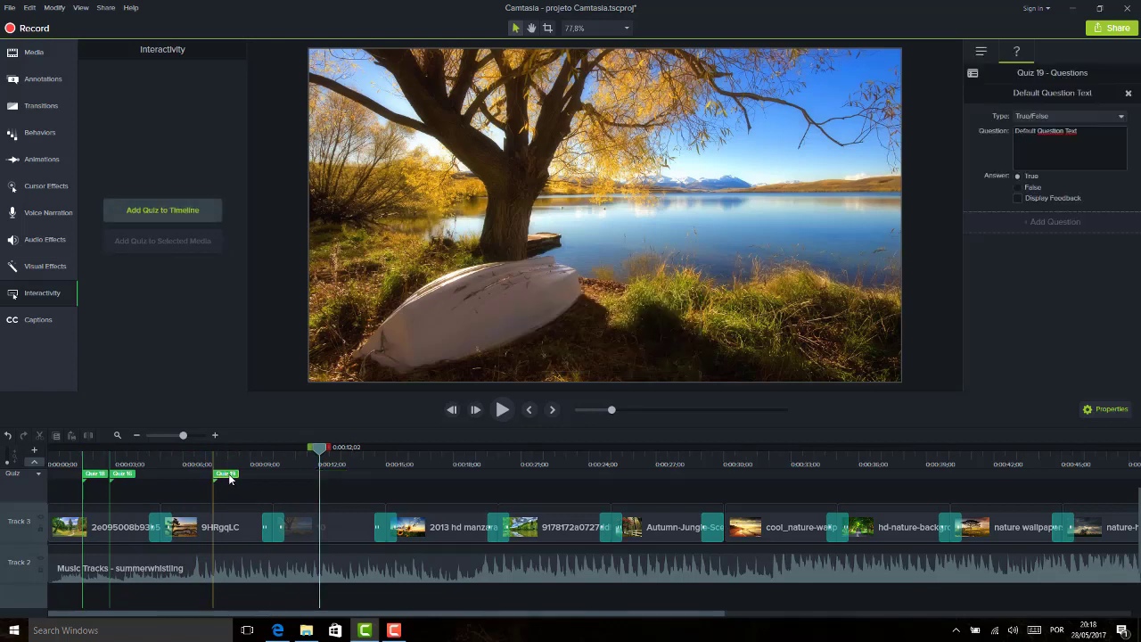
key("Delete")
left_click(121, 473)
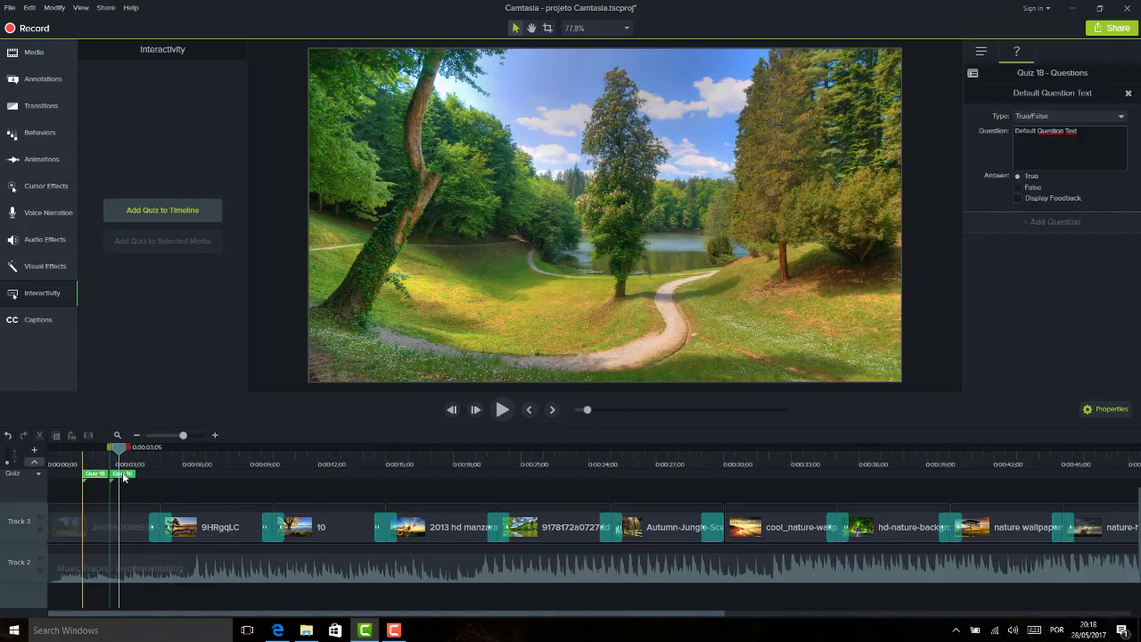
key("Delete")
left_click(95, 474)
key("Delete")
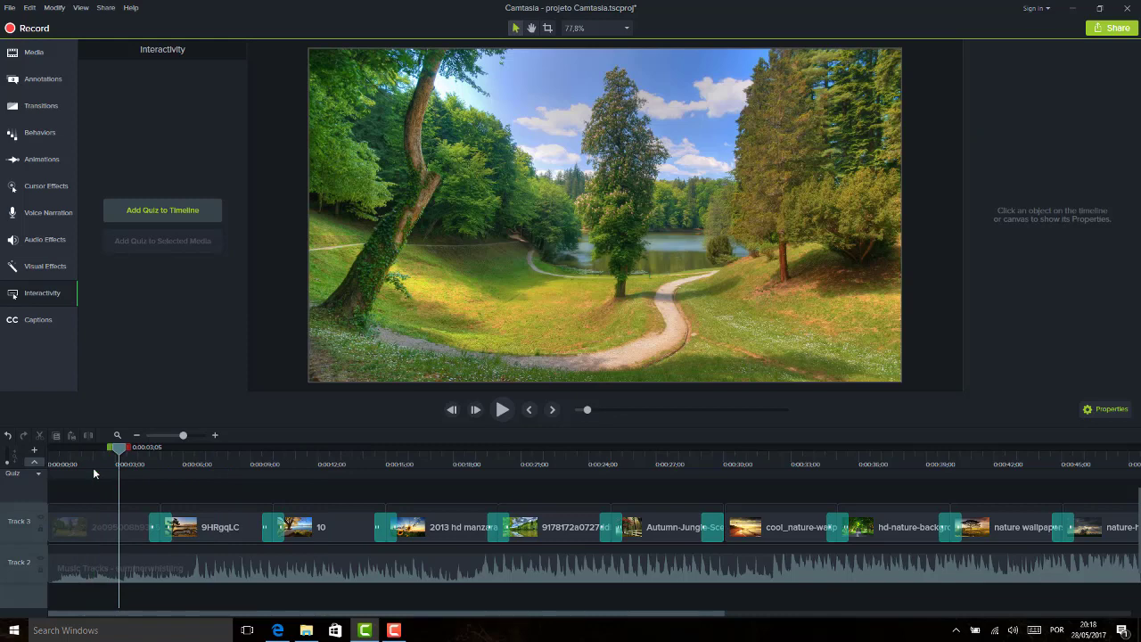
Step: Move the playhead to 0:00:01;25 and add a quiz there in the timeline's quiz row
left_click_drag(119, 451, 88, 451)
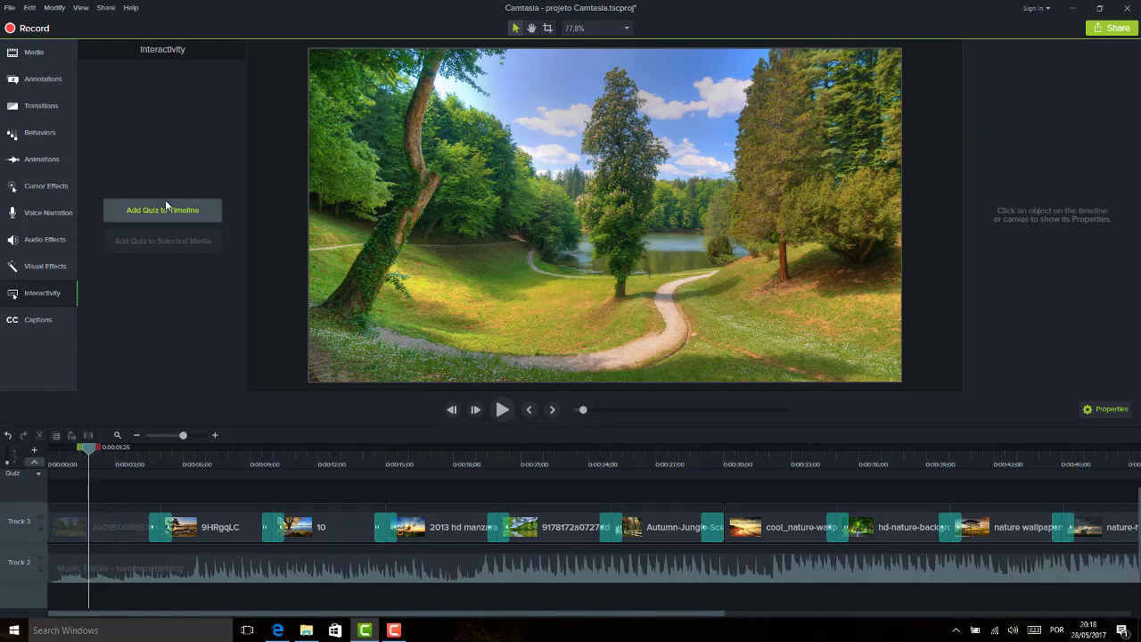
left_click(115, 516)
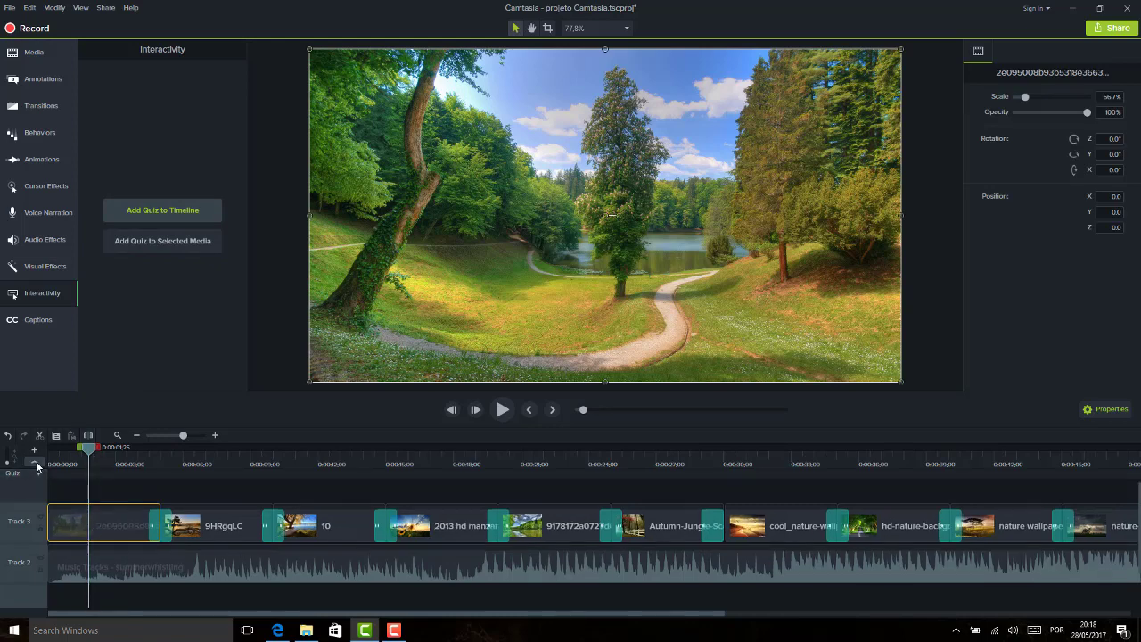
left_click(90, 475)
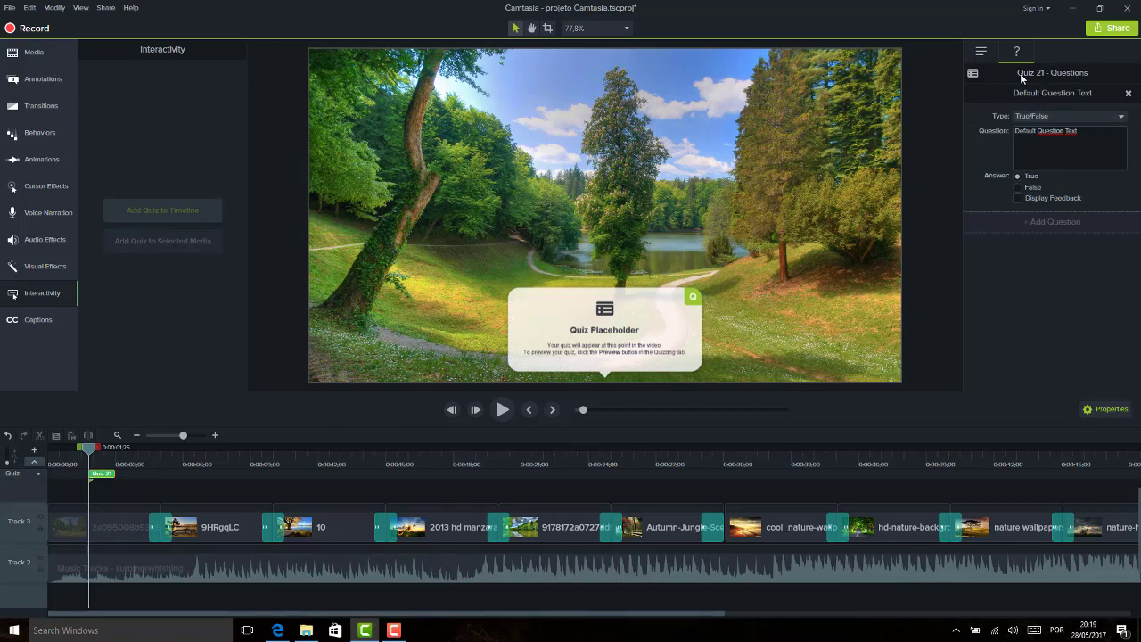
Step: Rename the new quiz as "Pergunta N.1" in its options
left_click(982, 51)
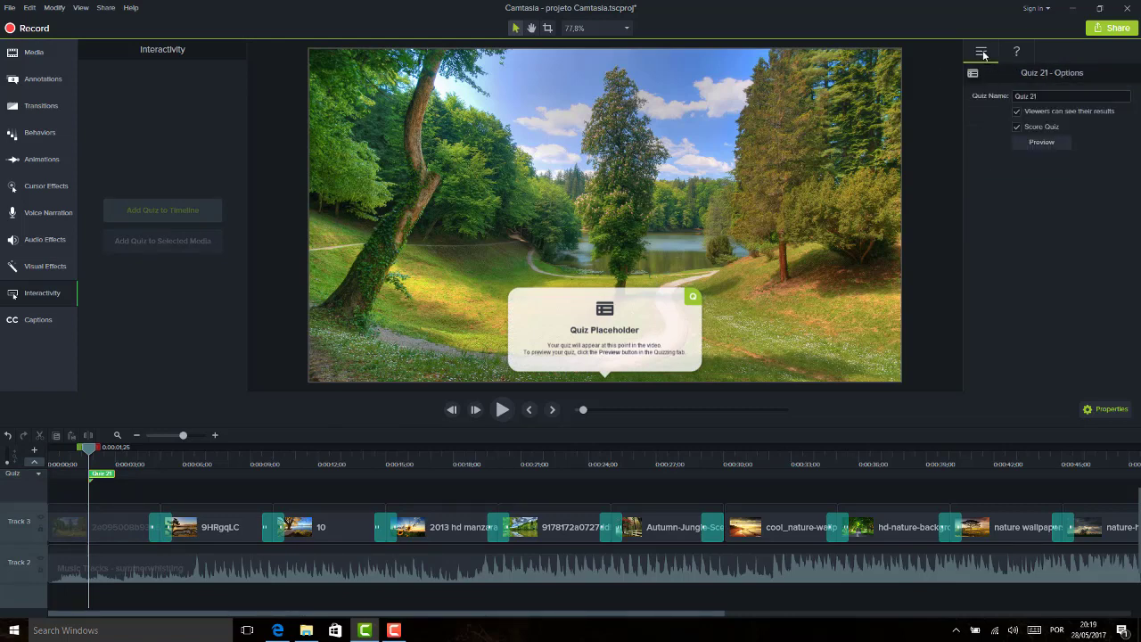
left_click(1052, 96)
type("Pergunta N.1")
Step: Set the quiz's question type to Multiple Choice and enter "Qual o fabricante do Camtasia Editor¿" as the question
left_click(1014, 49)
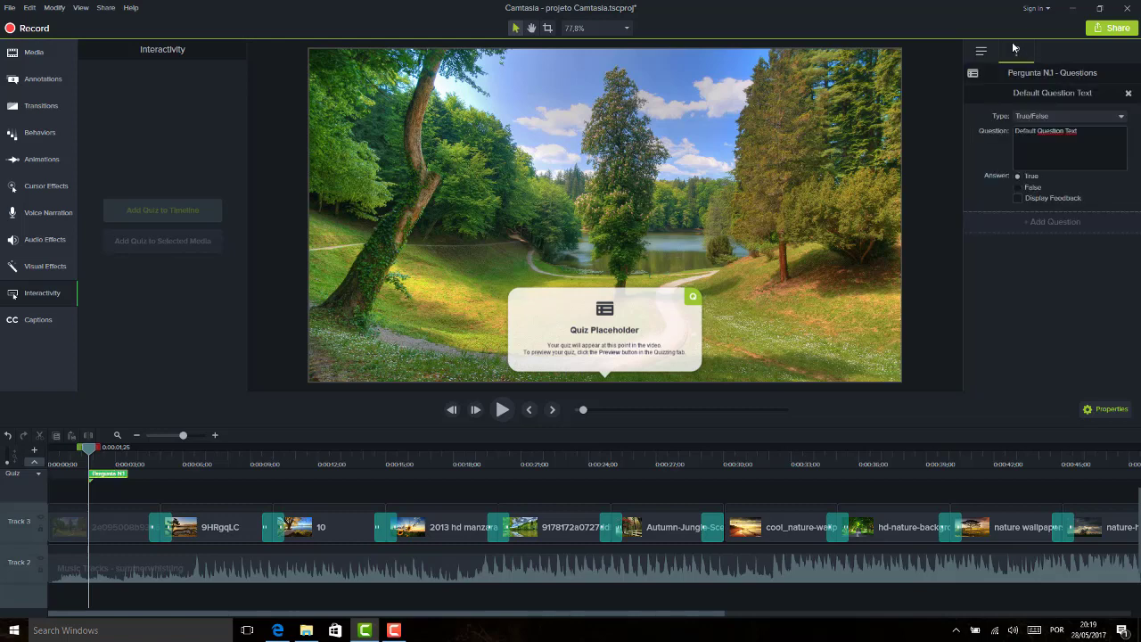
left_click(1113, 121)
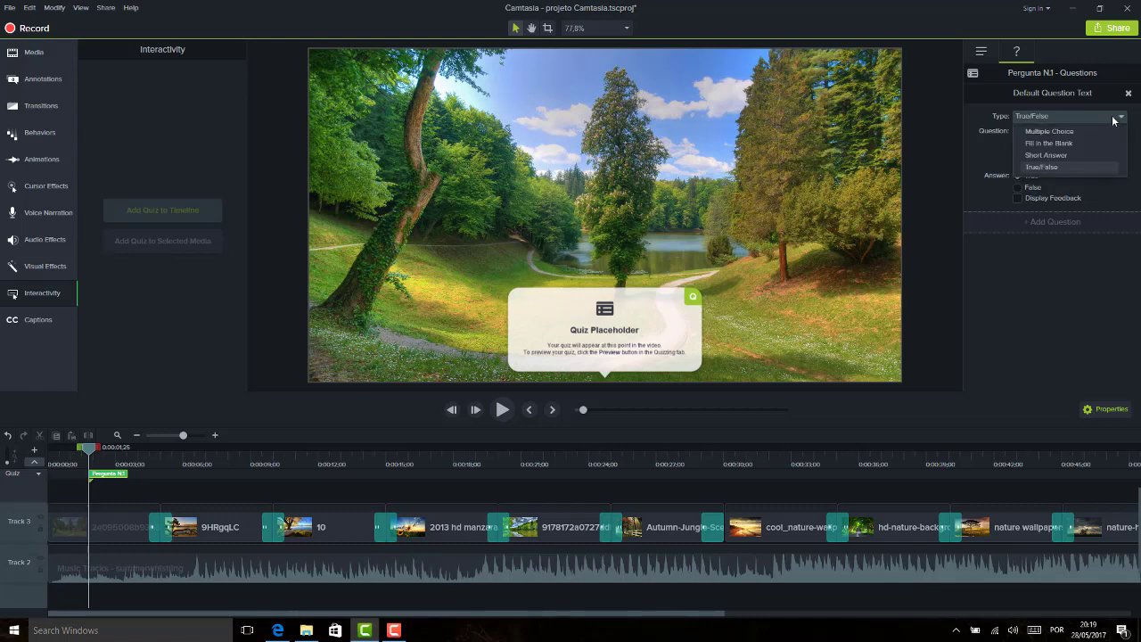
left_click(1081, 132)
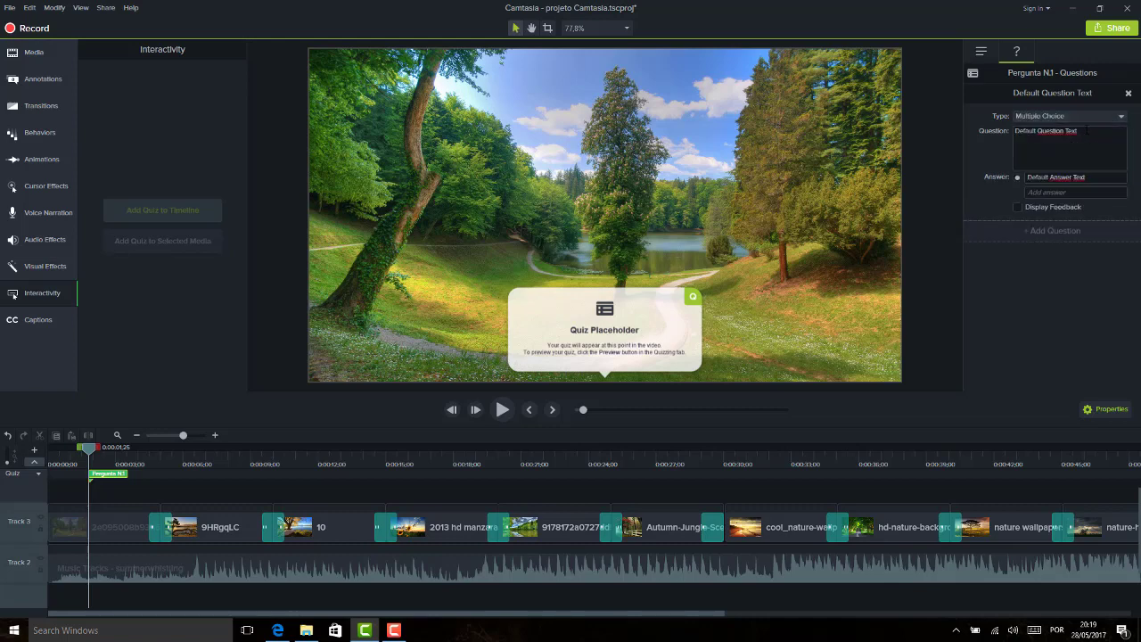
left_click(1089, 134)
type("Quiz")
type(" o fabricante do Camtasia E")
type("ditor?")
Step: Enter the answers TechSmith, Microsoft, Adobe and Corel, and mark TechSmith as the correct one
left_click(1085, 177)
left_click(1086, 177)
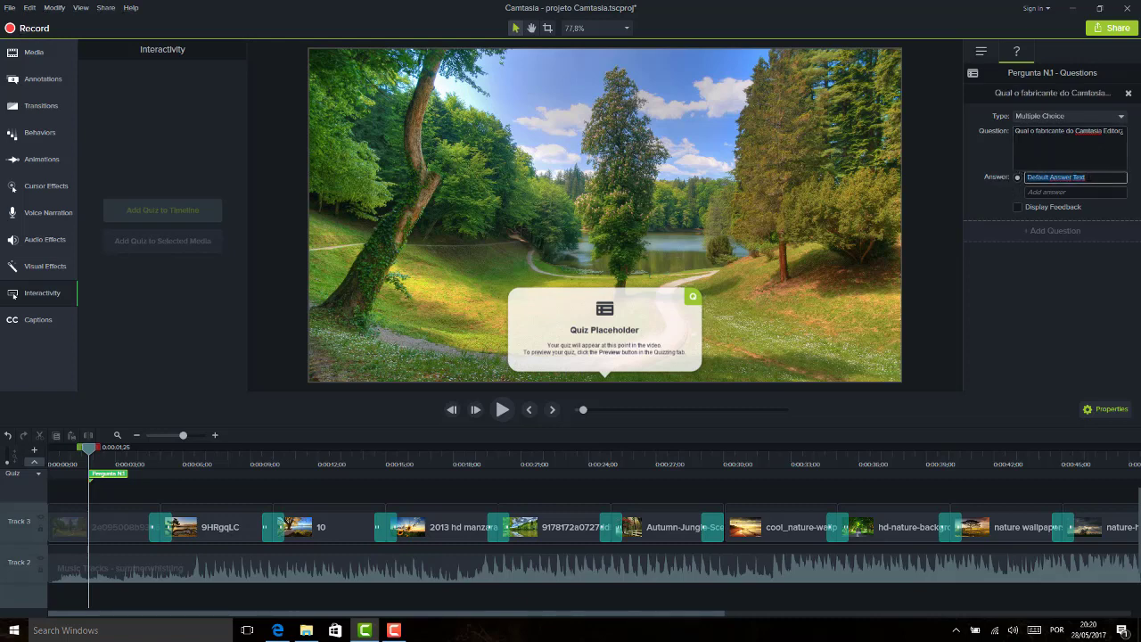
type("TechSmith")
left_click(1104, 194)
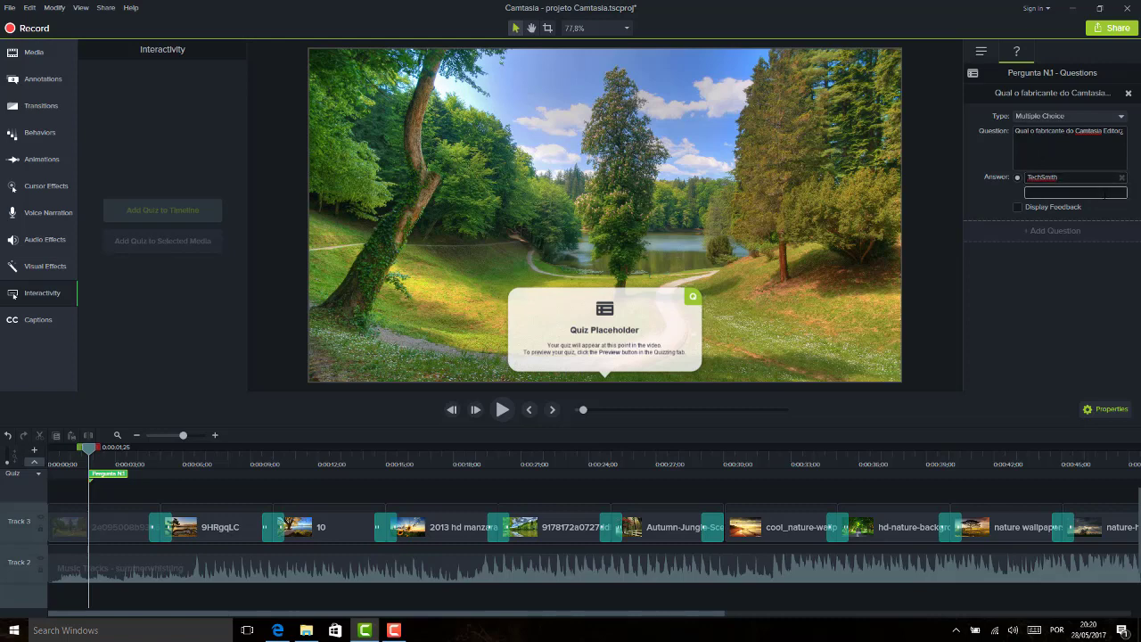
type("Microsoft")
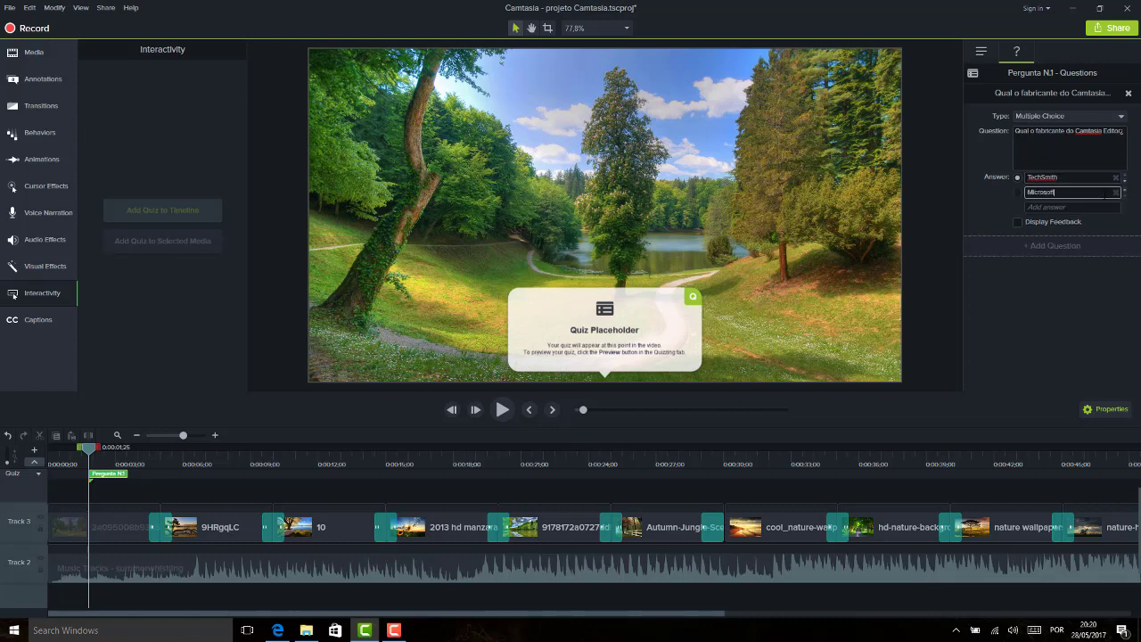
left_click(1104, 206)
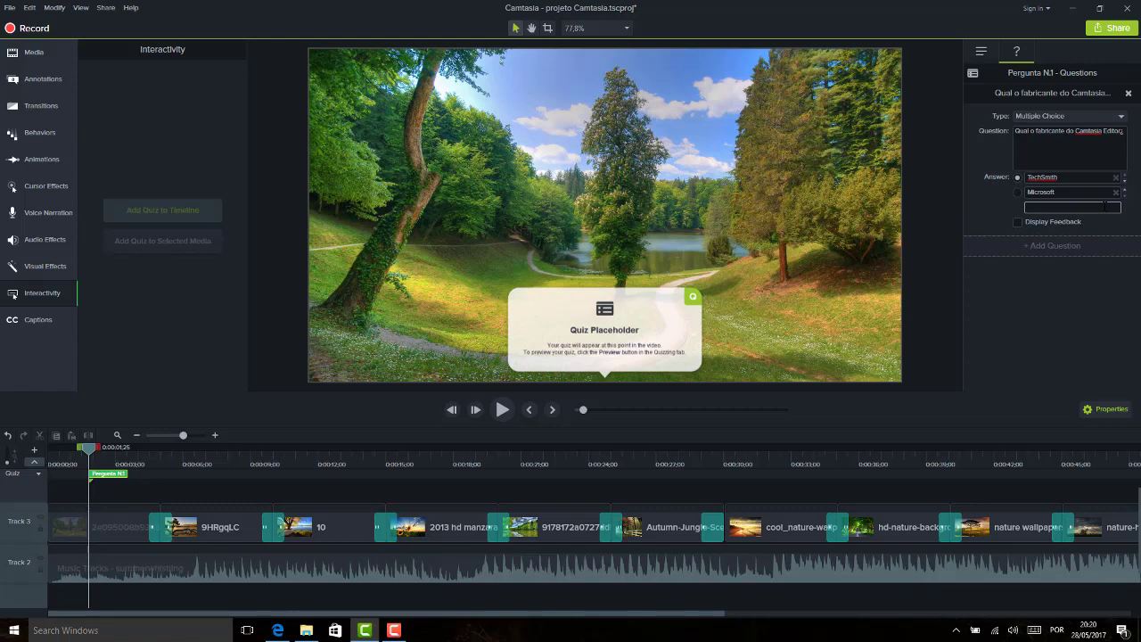
type("Adobe")
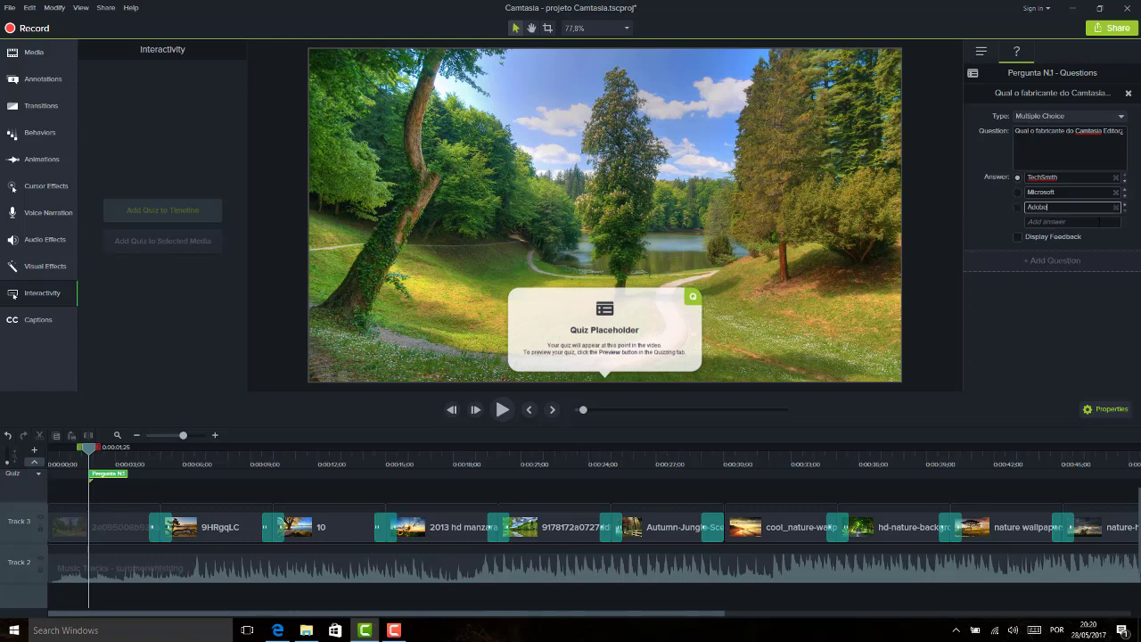
left_click(1072, 221)
type("Corel")
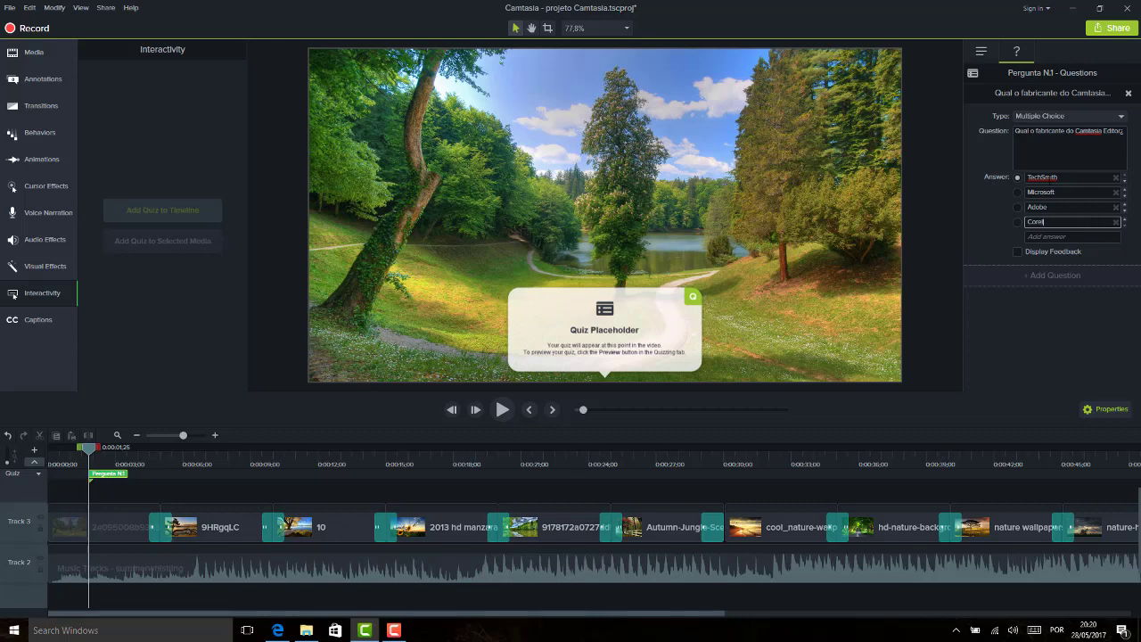
left_click(1017, 191)
left_click(1017, 178)
Step: Preview the quiz, submit Microsoft as the answer, review the answers and continue
left_click(979, 51)
left_click(1034, 144)
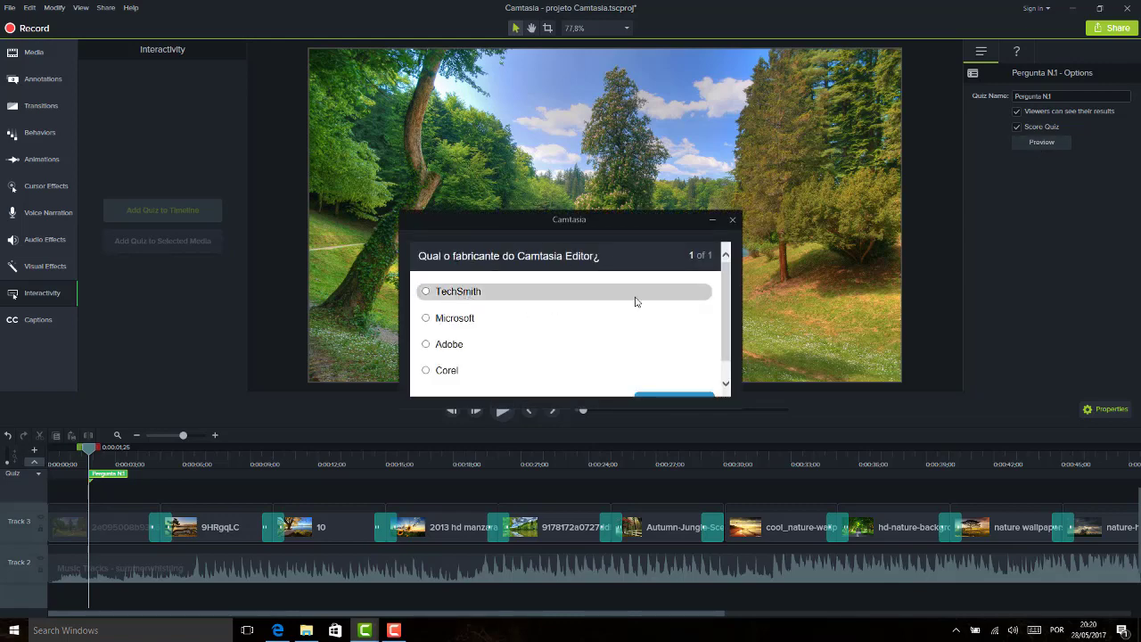
scroll(722, 276, "down", 1)
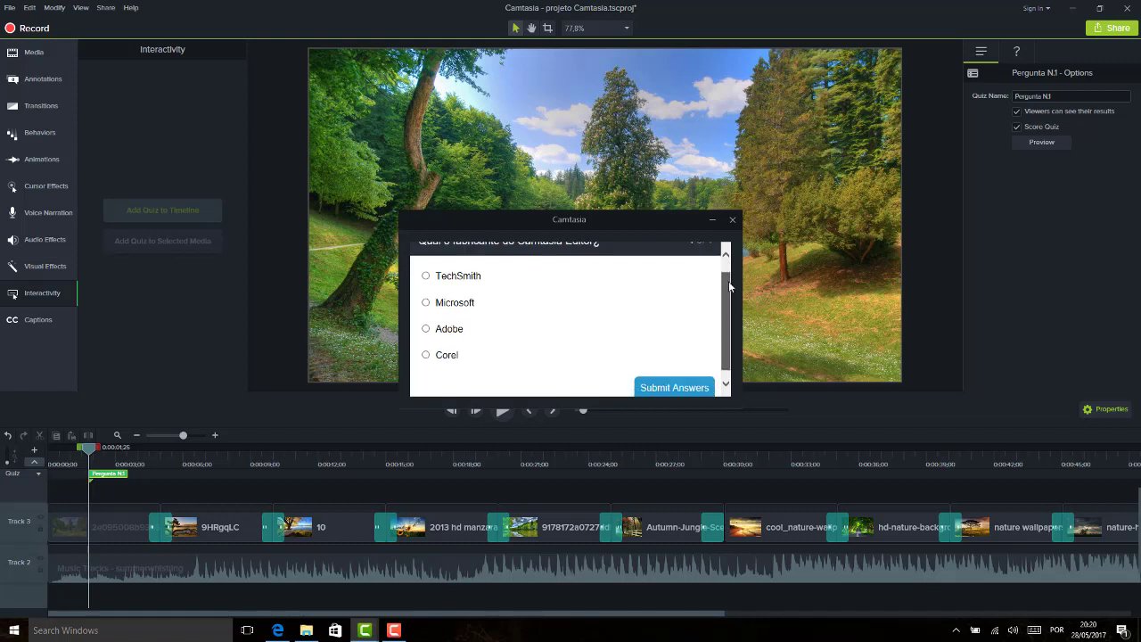
left_click(459, 303)
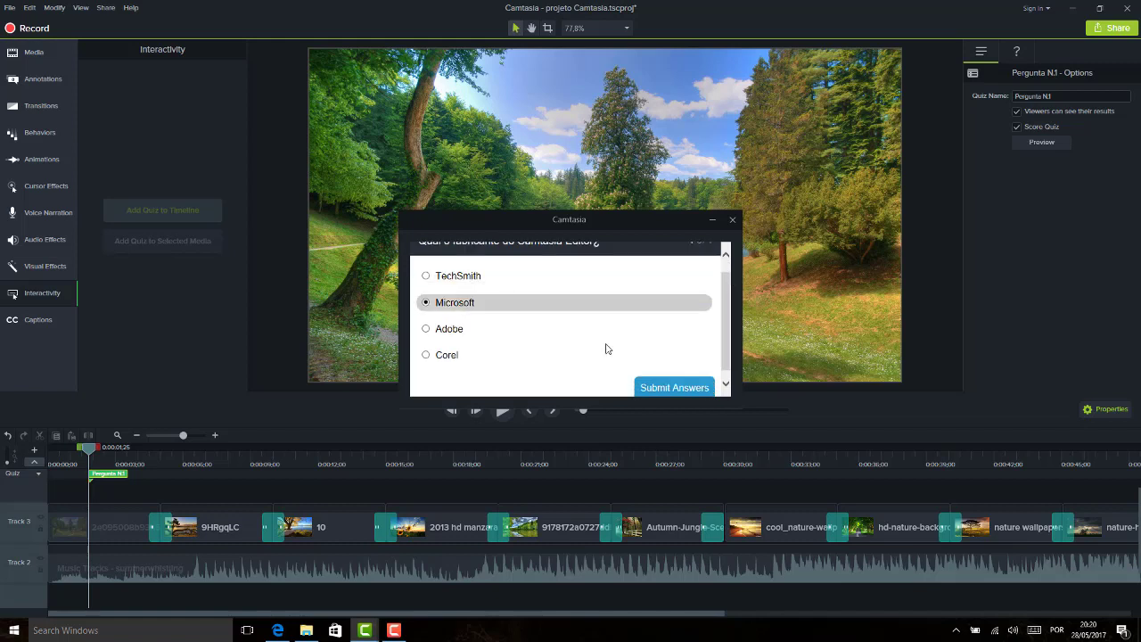
left_click(677, 388)
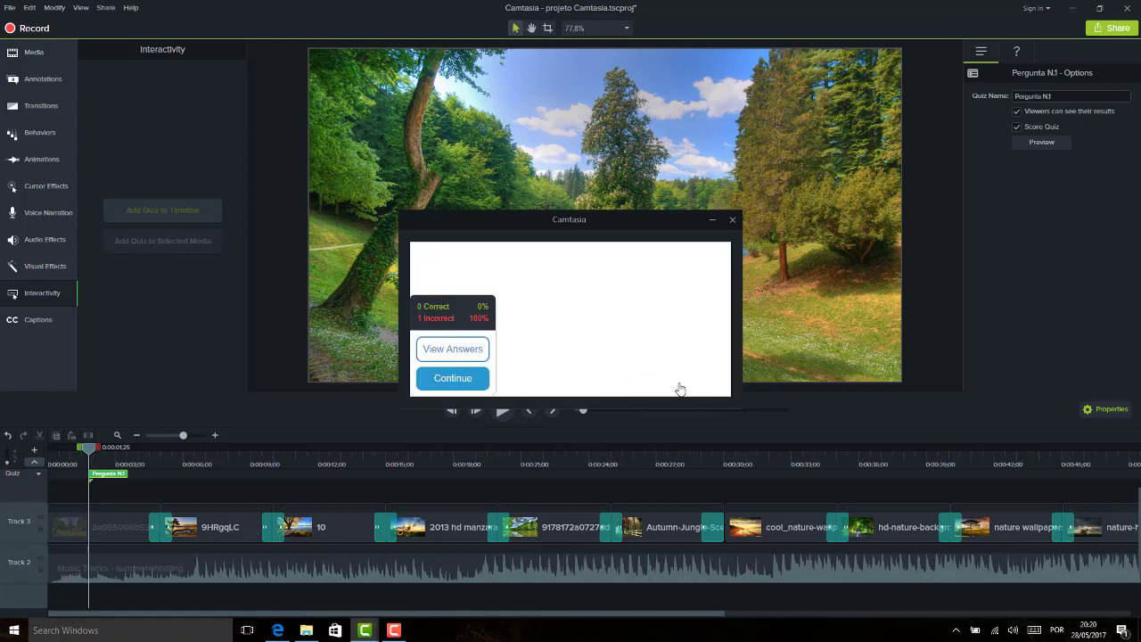
left_click(441, 350)
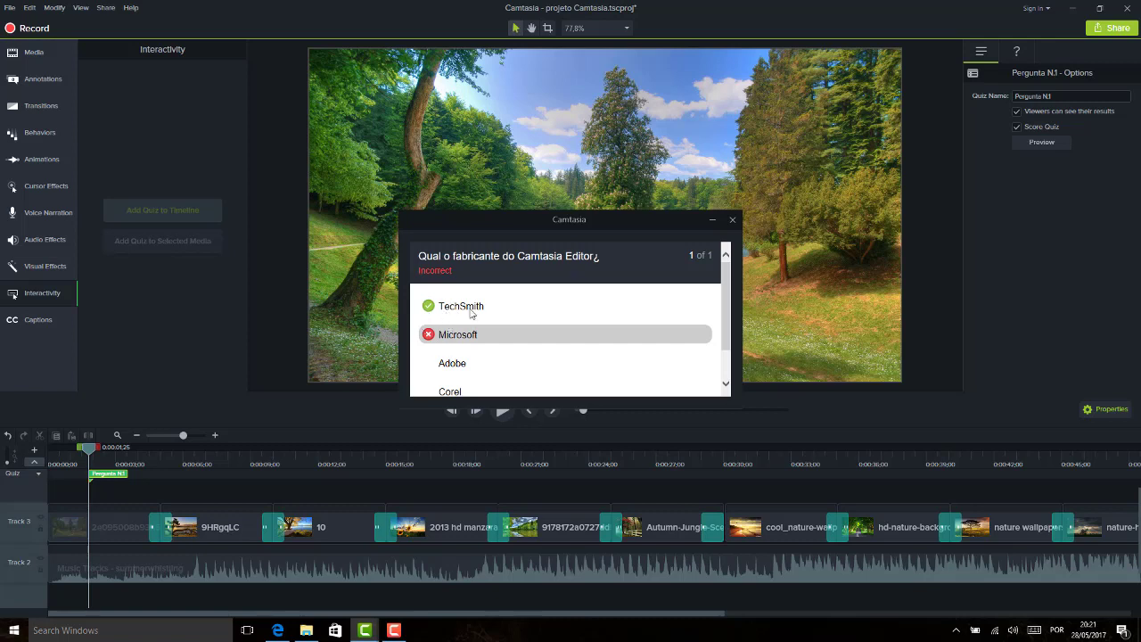
left_click_drag(722, 292, 727, 345)
left_click(696, 389)
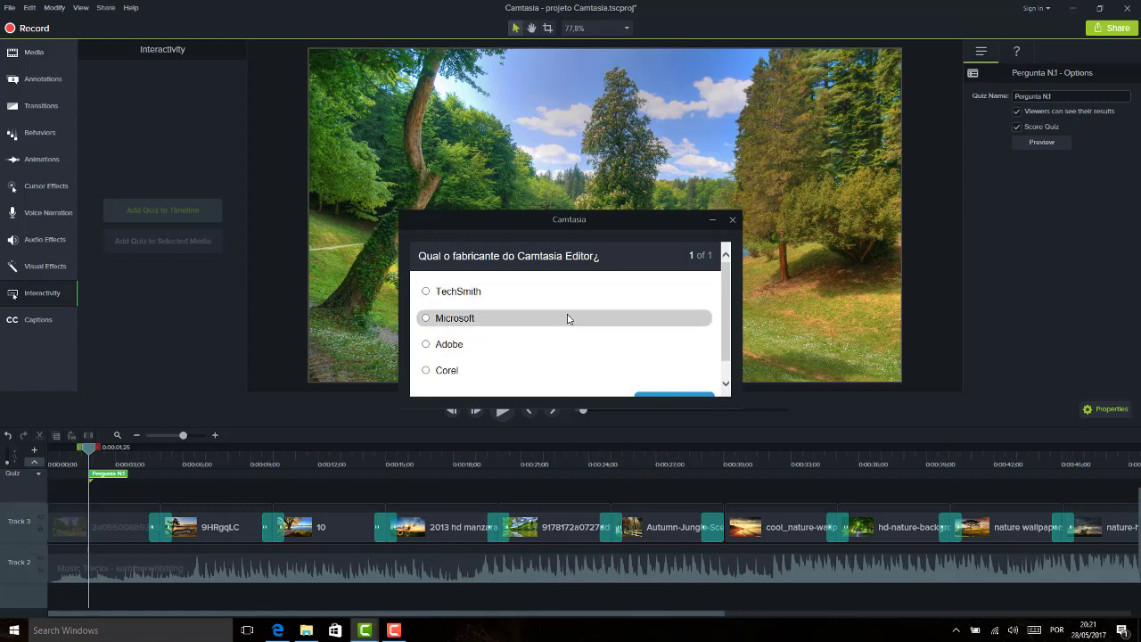
Step: Submit TechSmith as the answer in the quiz preview, continue past the results and close the preview
left_click(463, 297)
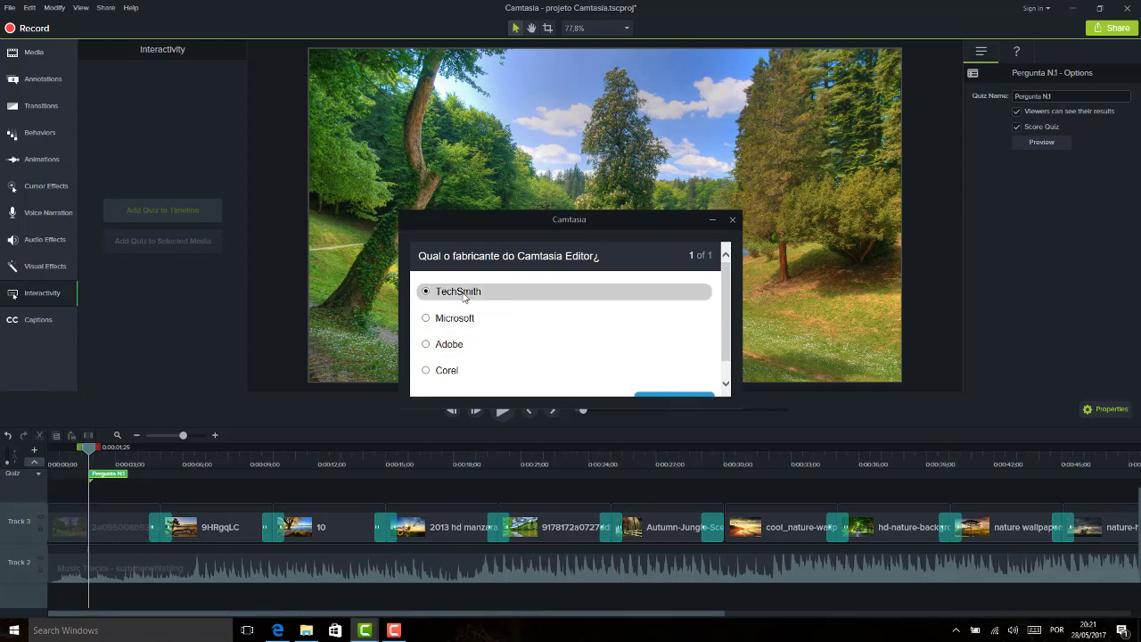
scroll(726, 290, "down", 1)
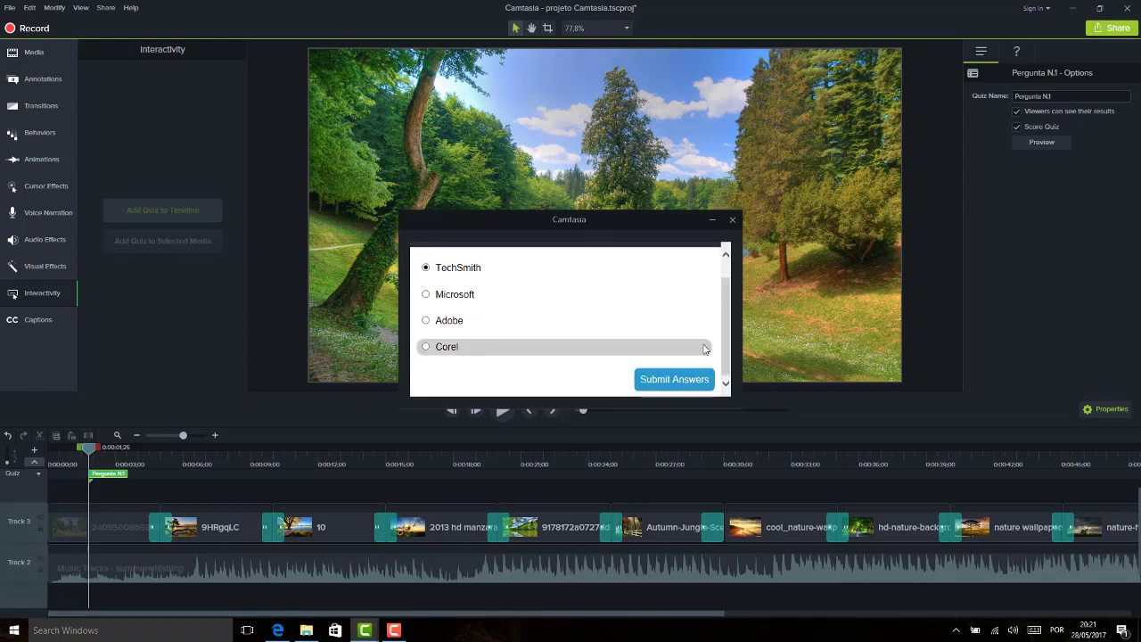
left_click(661, 380)
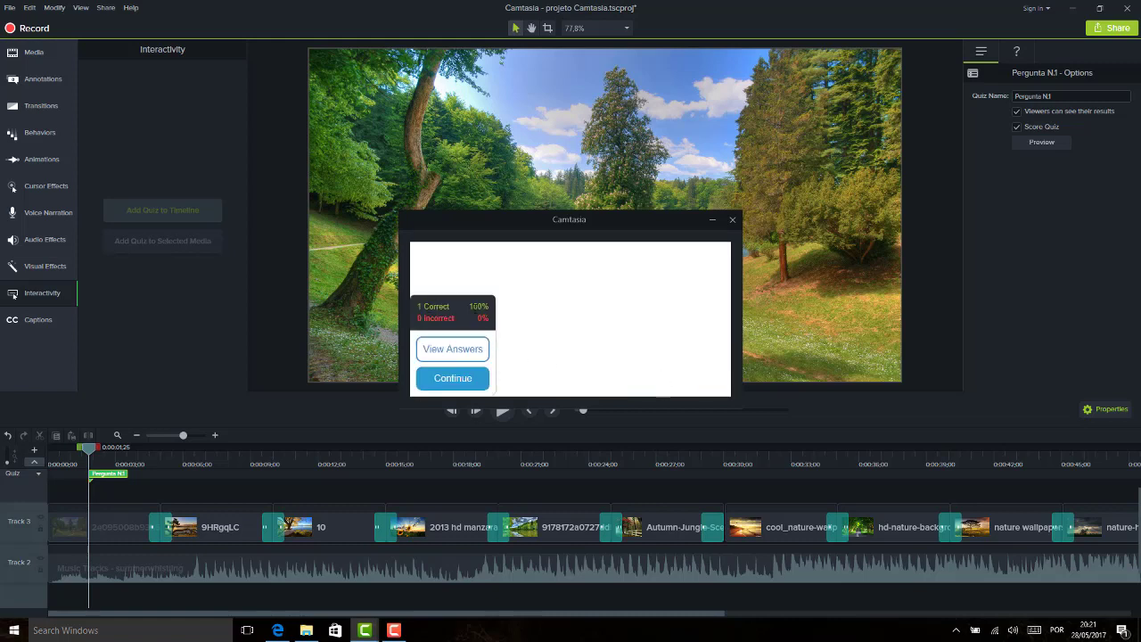
left_click(444, 382)
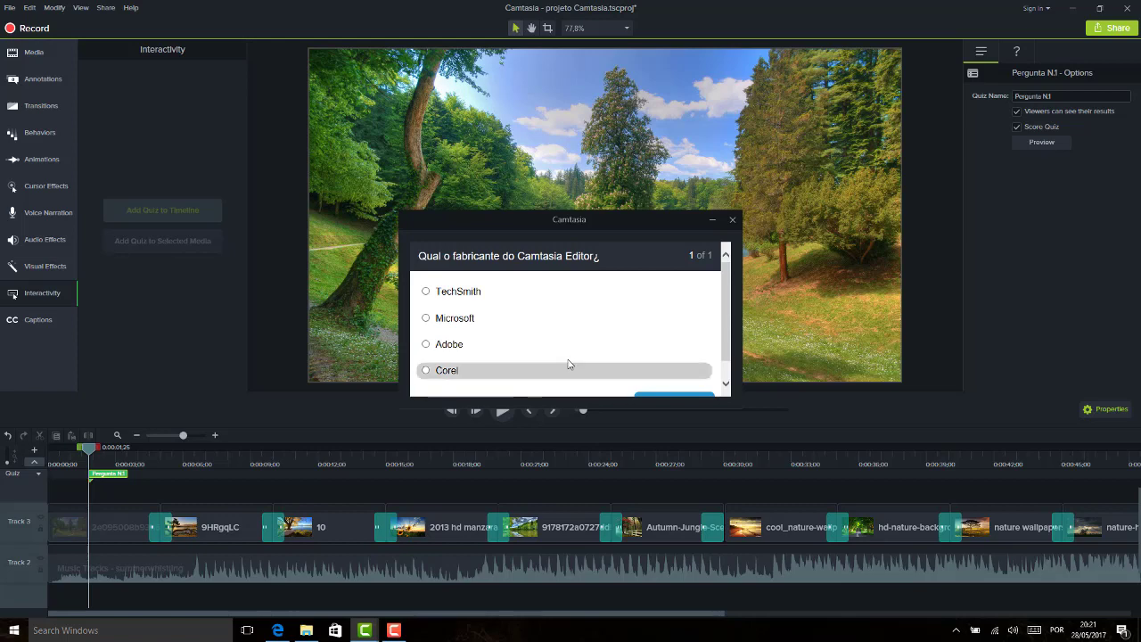
scroll(717, 321, "down", 1)
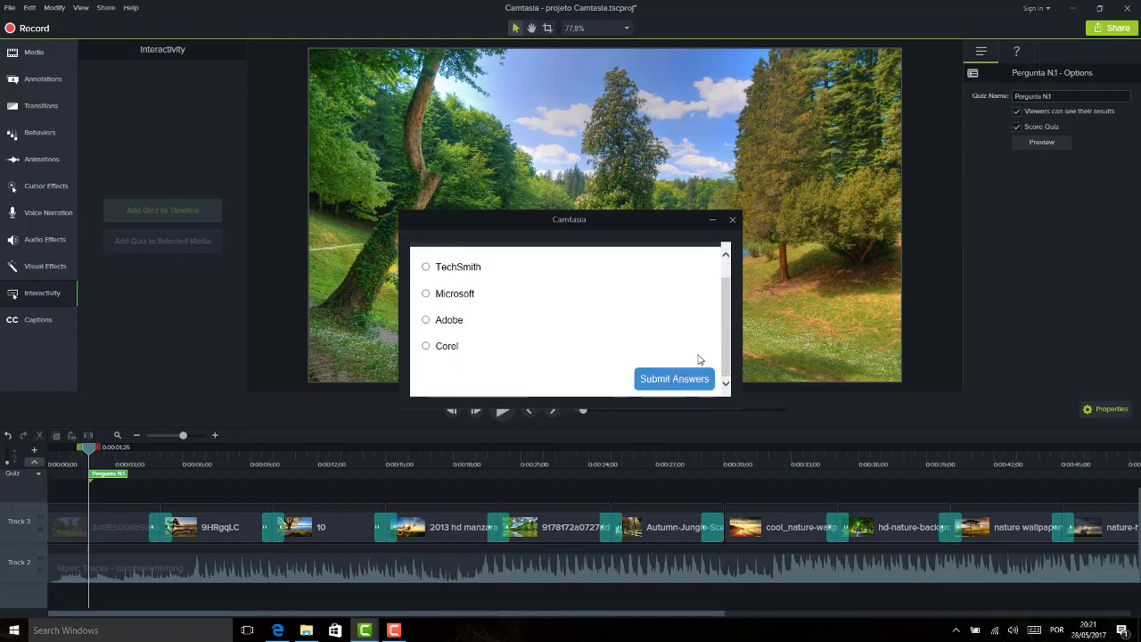
left_click(732, 222)
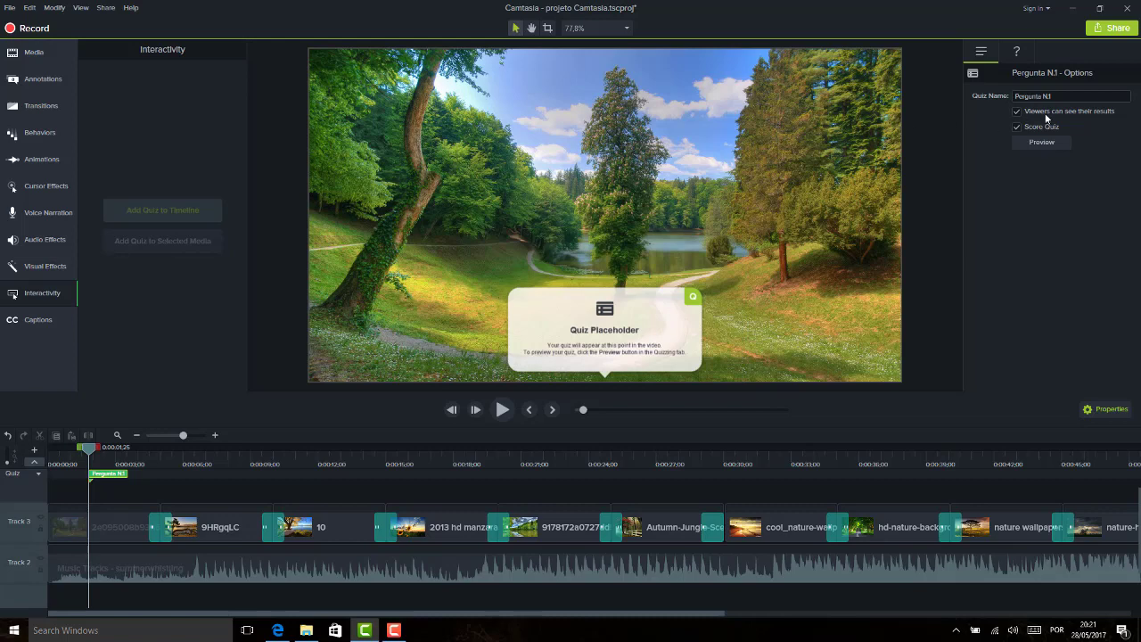
Step: Enable feedback for the question, with "Parabens!!" as the correct-answer message and Continue as its action
left_click(1018, 54)
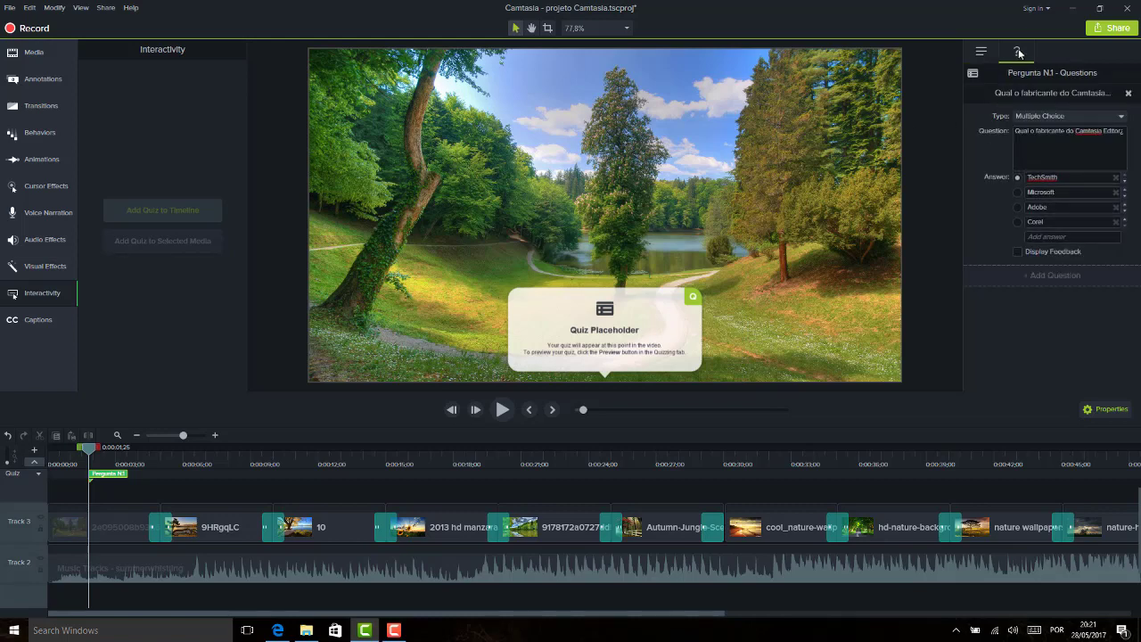
left_click(1029, 253)
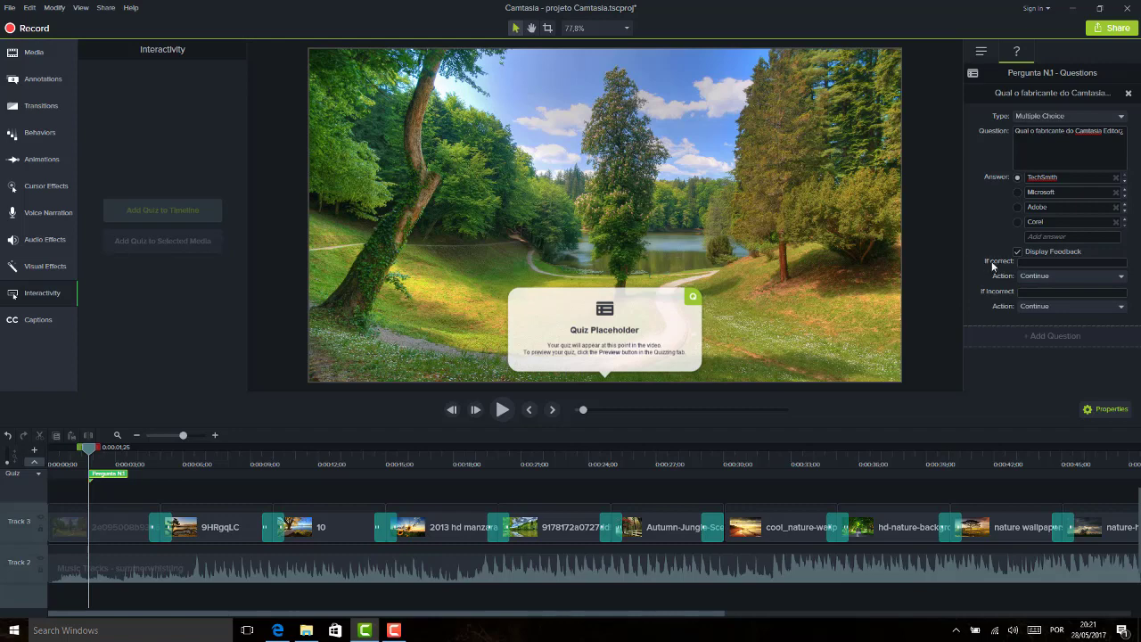
left_click(1056, 262)
left_click(1056, 276)
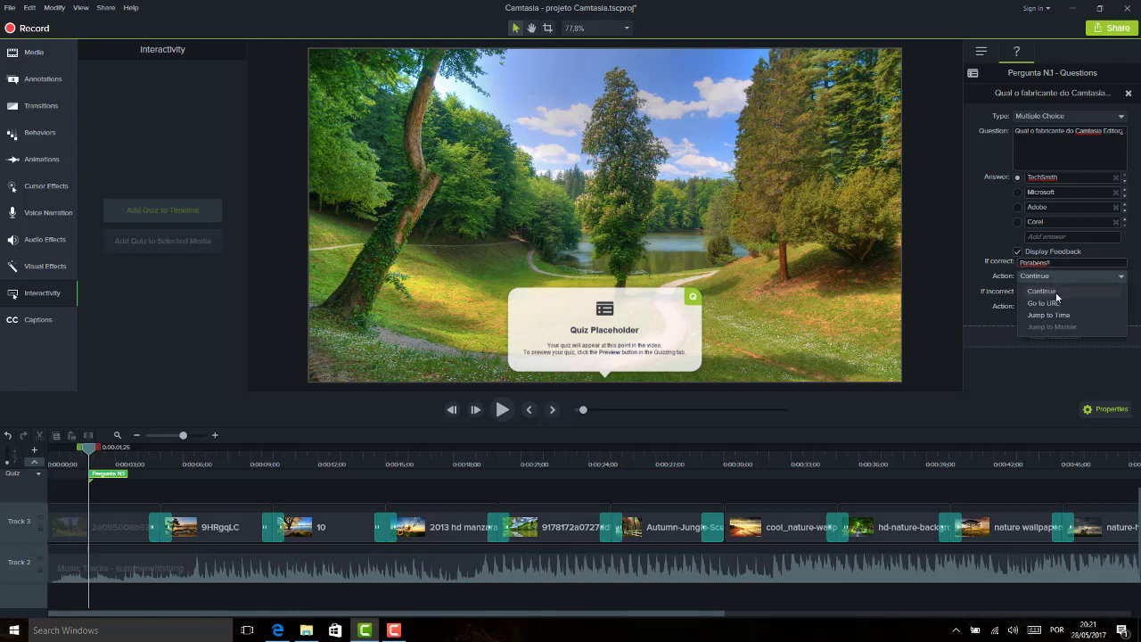
left_click(1055, 294)
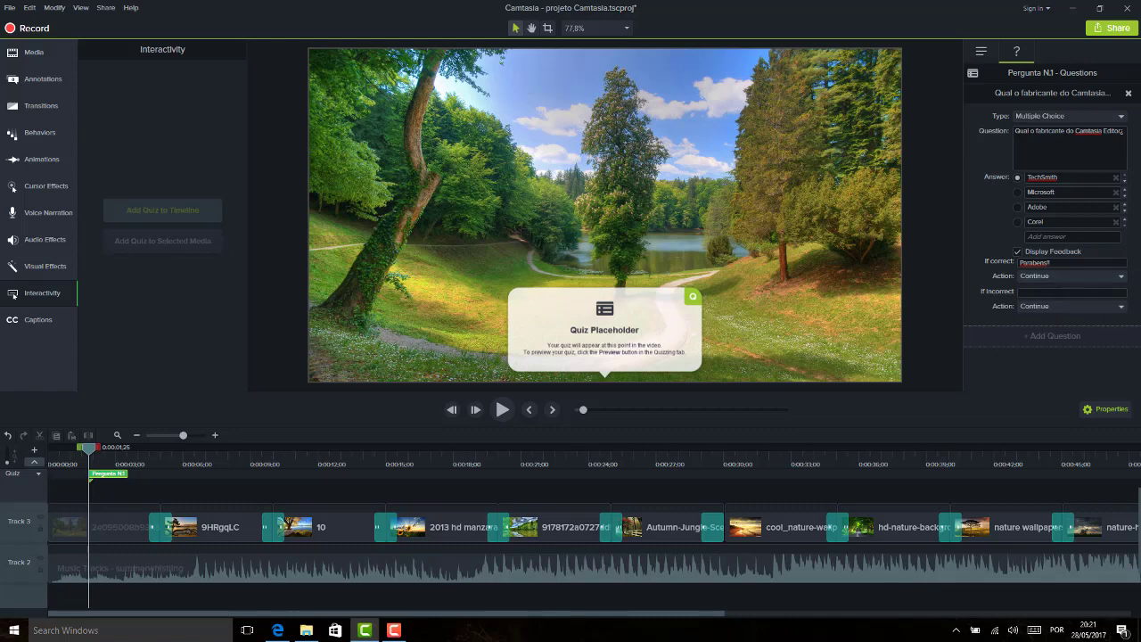
Step: Set the incorrect-answer feedback to "Errado!" with Go to URL as its action
left_click(1028, 292)
type("Errado!")
left_click(1079, 306)
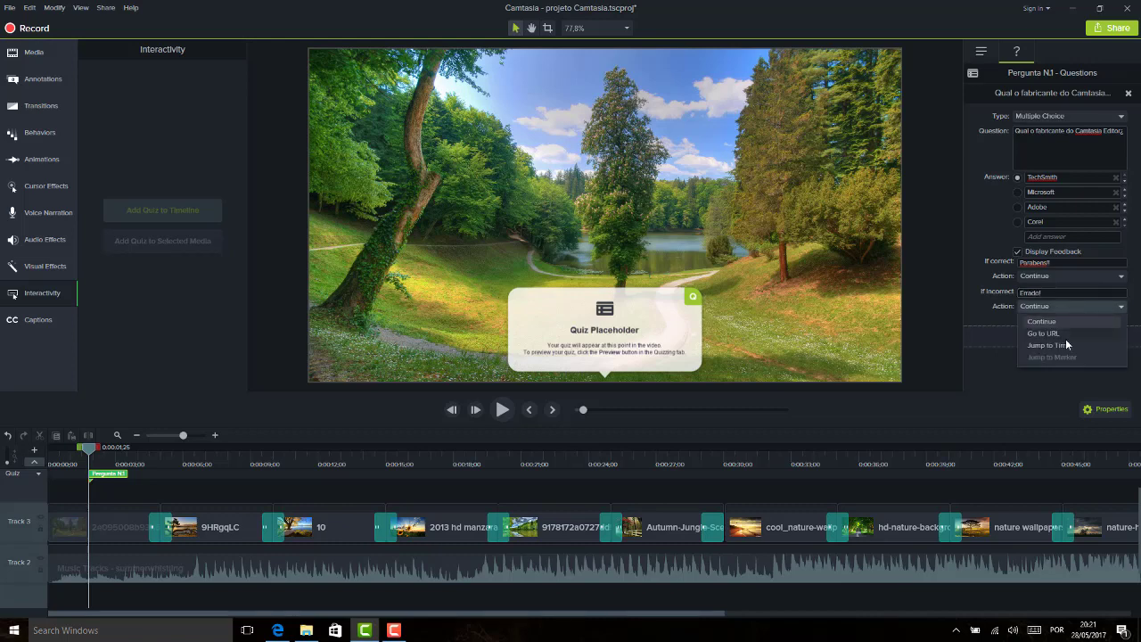
left_click(1064, 333)
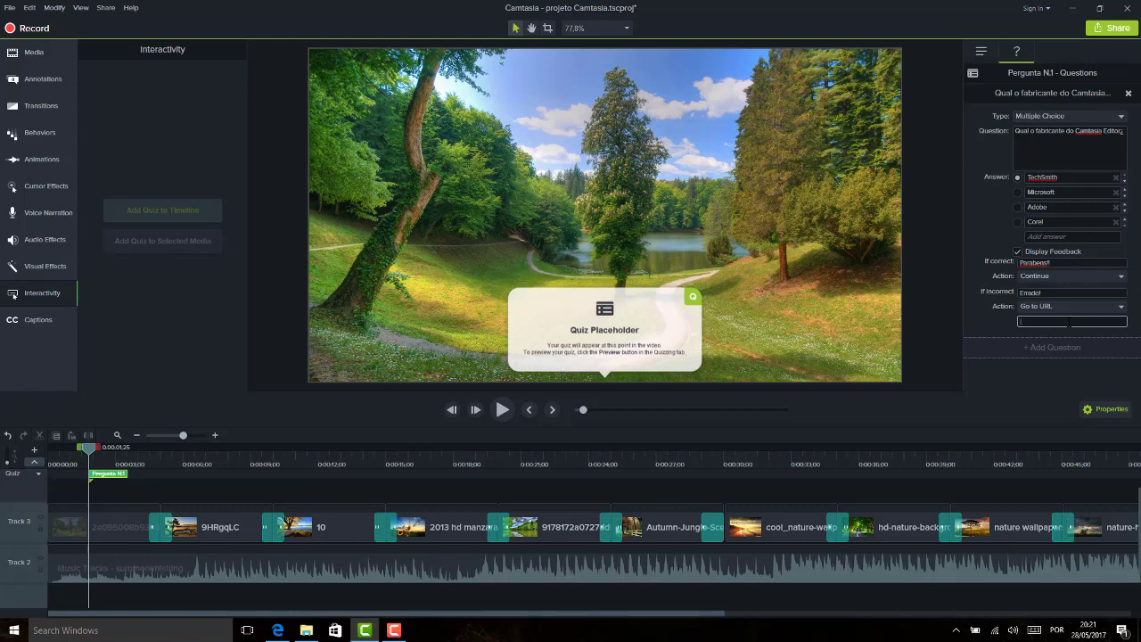
key("ctrl+v")
left_click_drag(1127, 322, 1015, 324)
right_click(1015, 323)
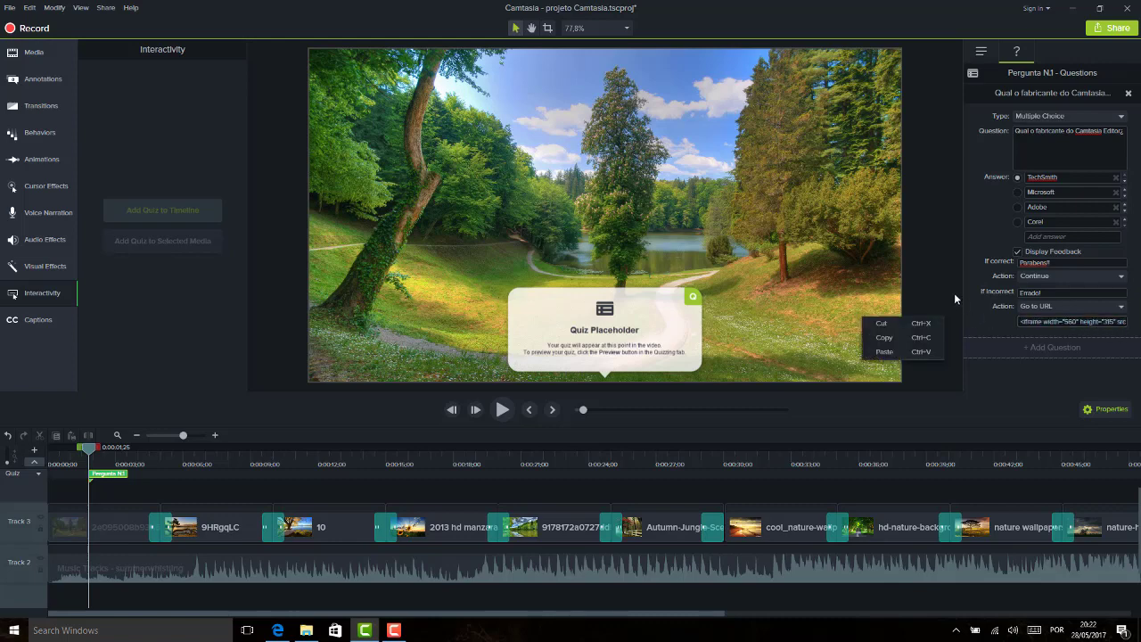
left_click(1050, 322)
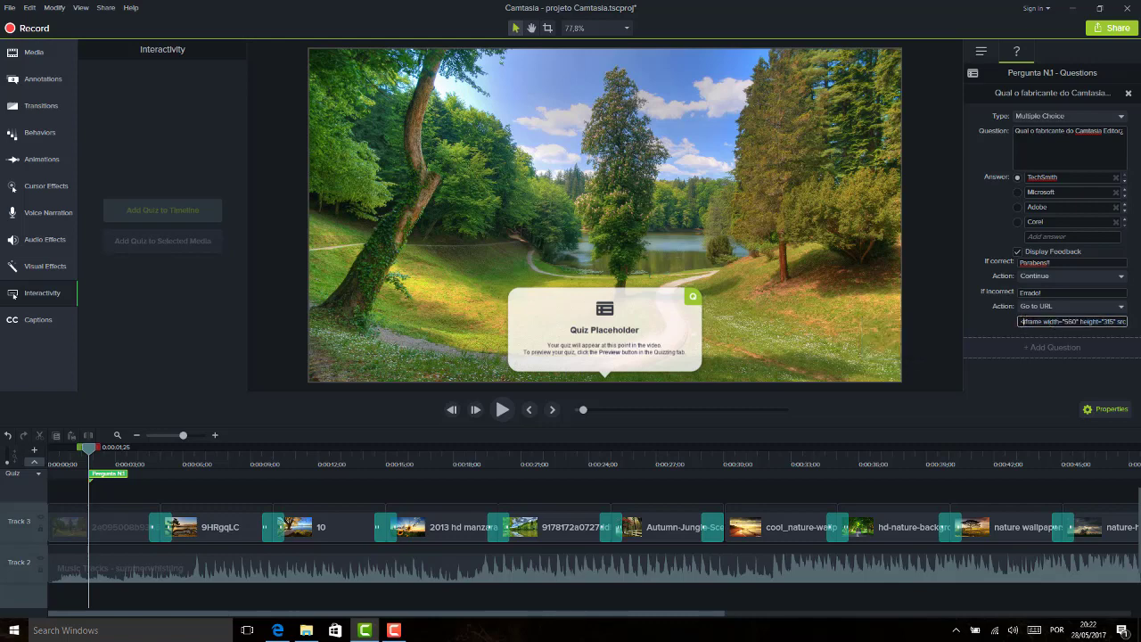
left_click_drag(1019, 322, 1126, 322)
left_click(1115, 322)
key("ctrl+a")
key("BackSpace")
type("www.techsmith.com")
Step: Preview the Pergunta N.1 quiz, submit TechSmith as the answer and continue past the feedback
left_click(984, 53)
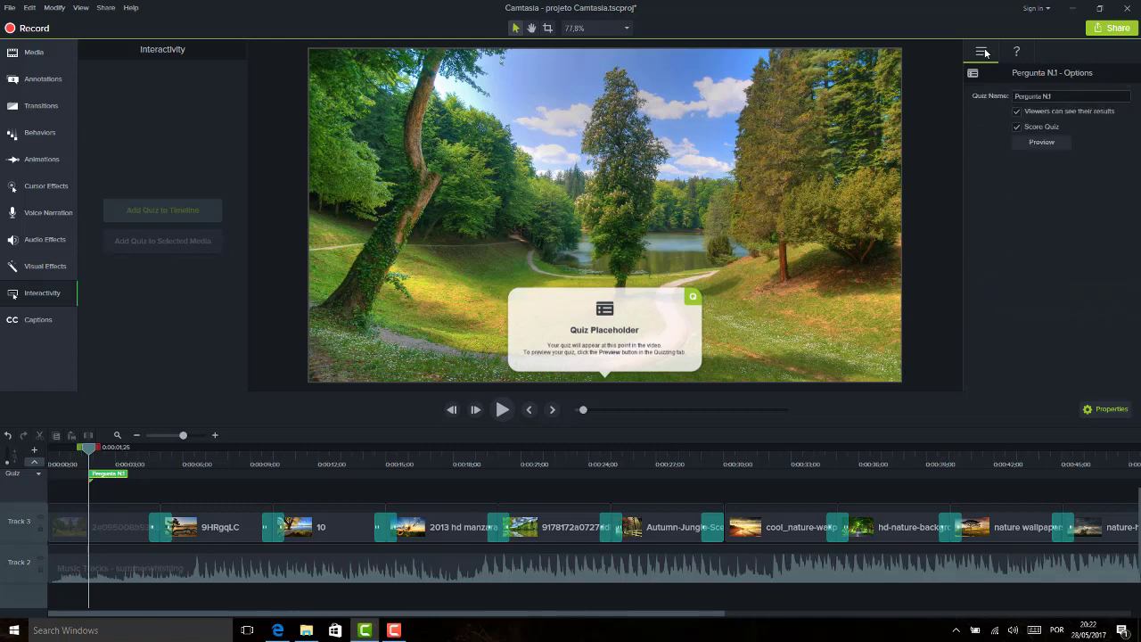
left_click(1039, 143)
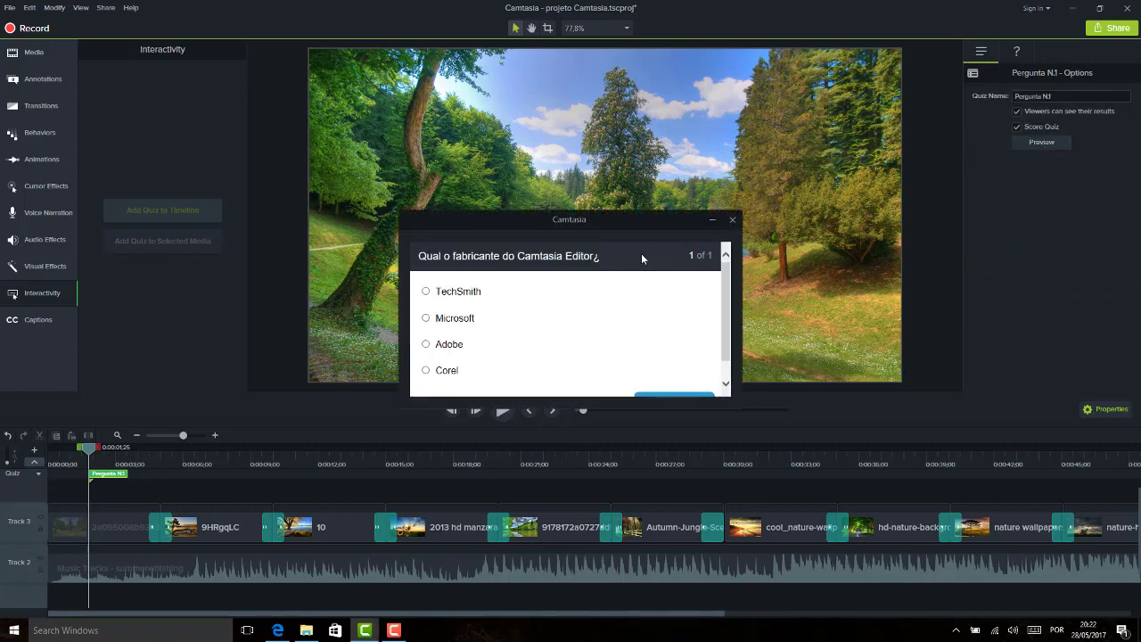
scroll(729, 274, "down", 1)
scroll(729, 274, "up", 1)
left_click(468, 292)
scroll(727, 279, "down", 1)
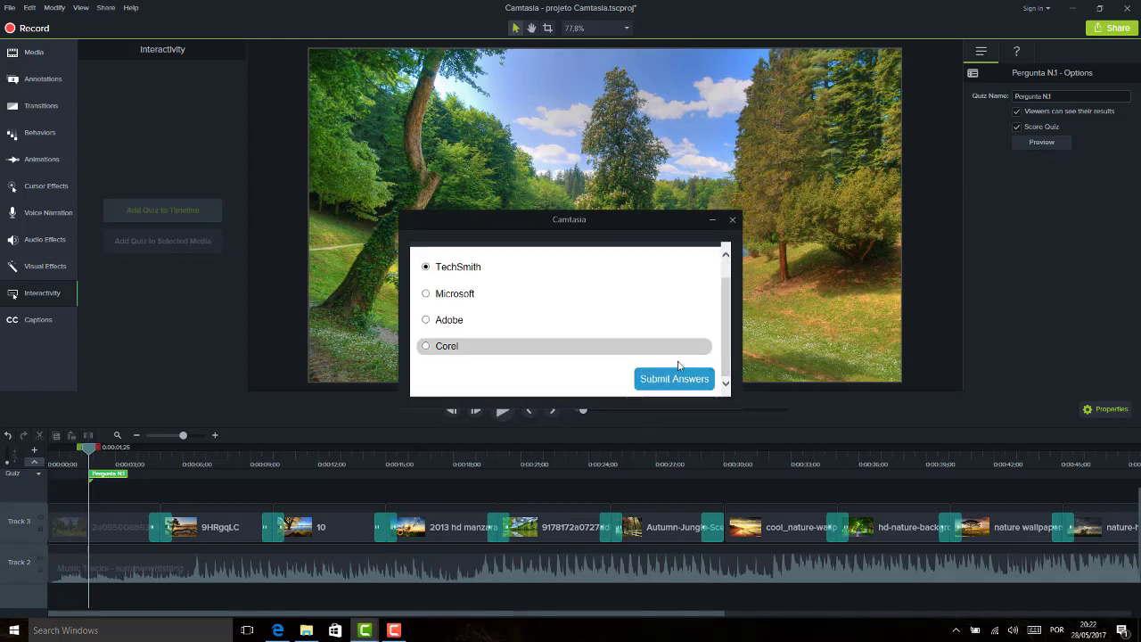
left_click(674, 382)
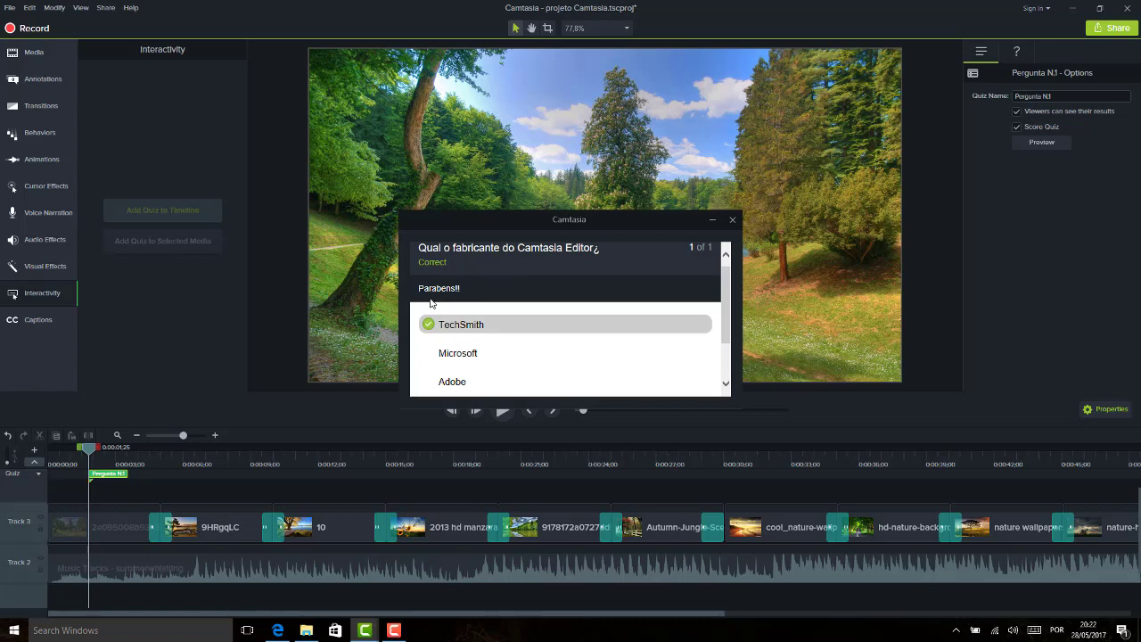
scroll(728, 319, "down", 2)
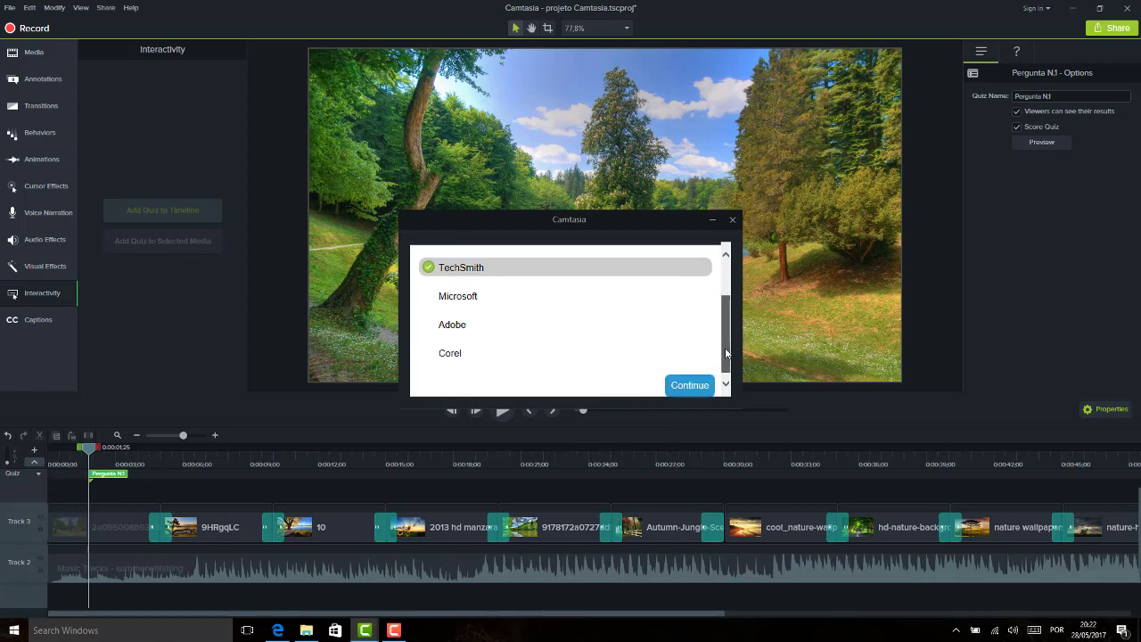
left_click(687, 378)
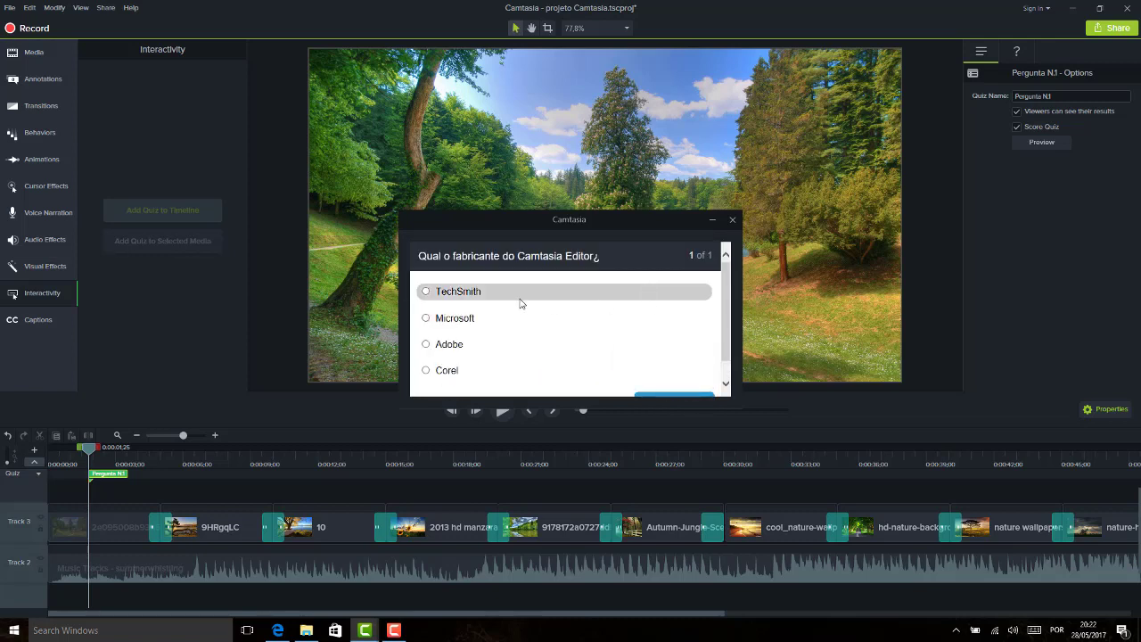
Step: Submit Microsoft as the answer in the quiz preview and continue to trigger the incorrect-answer action
left_click(465, 318)
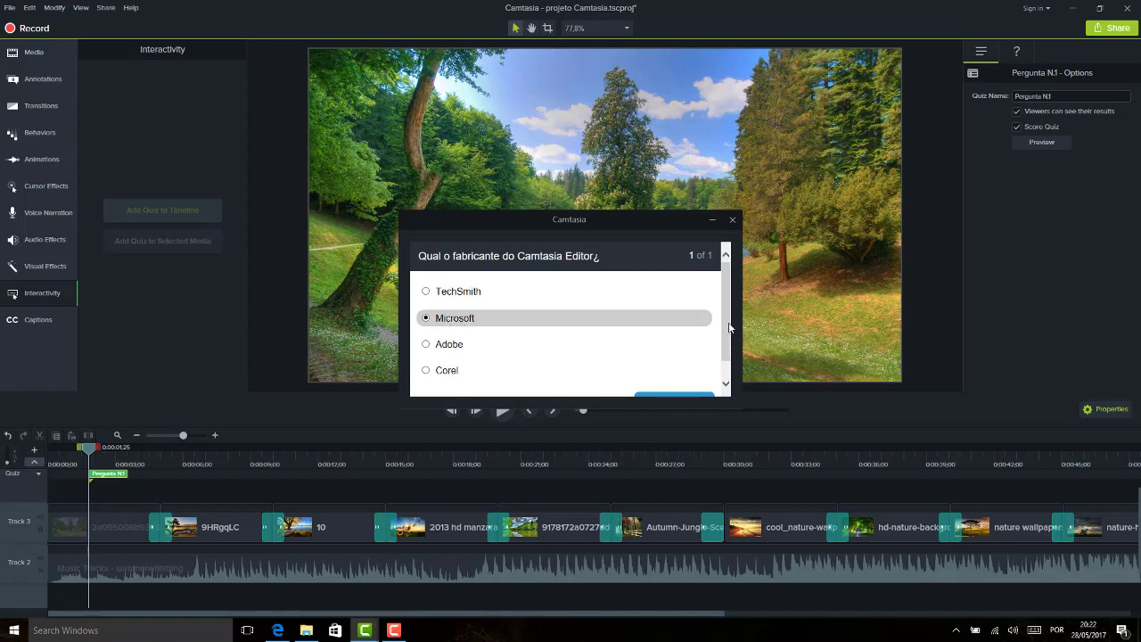
scroll(728, 330, "down", 1)
scroll(728, 336, "down", 1)
left_click(668, 382)
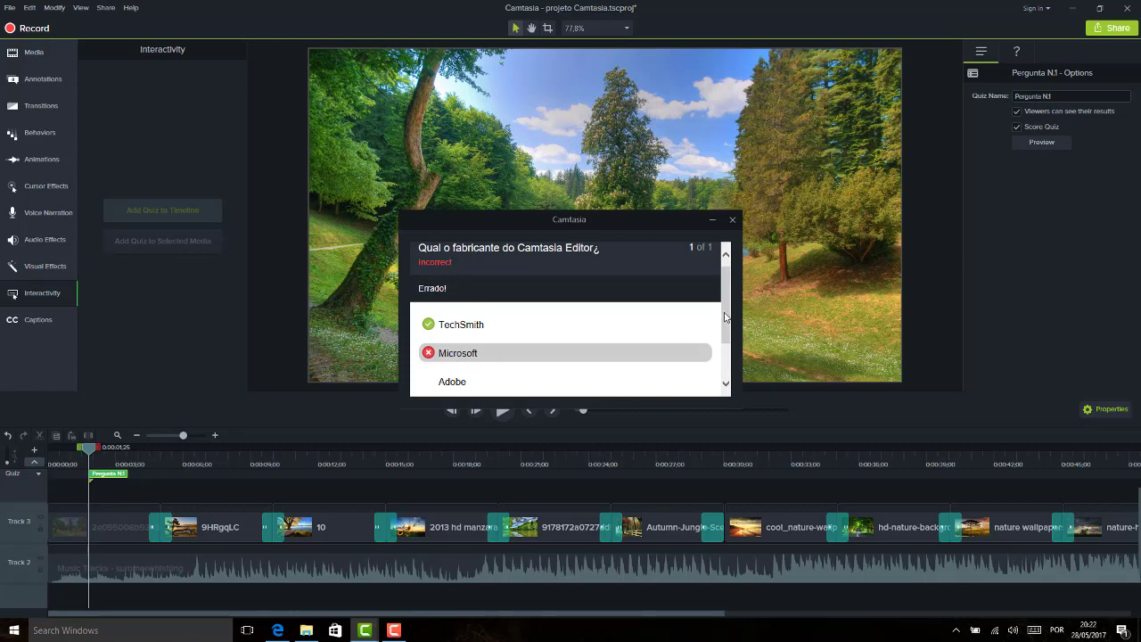
scroll(729, 341, "down", 2)
left_click(691, 384)
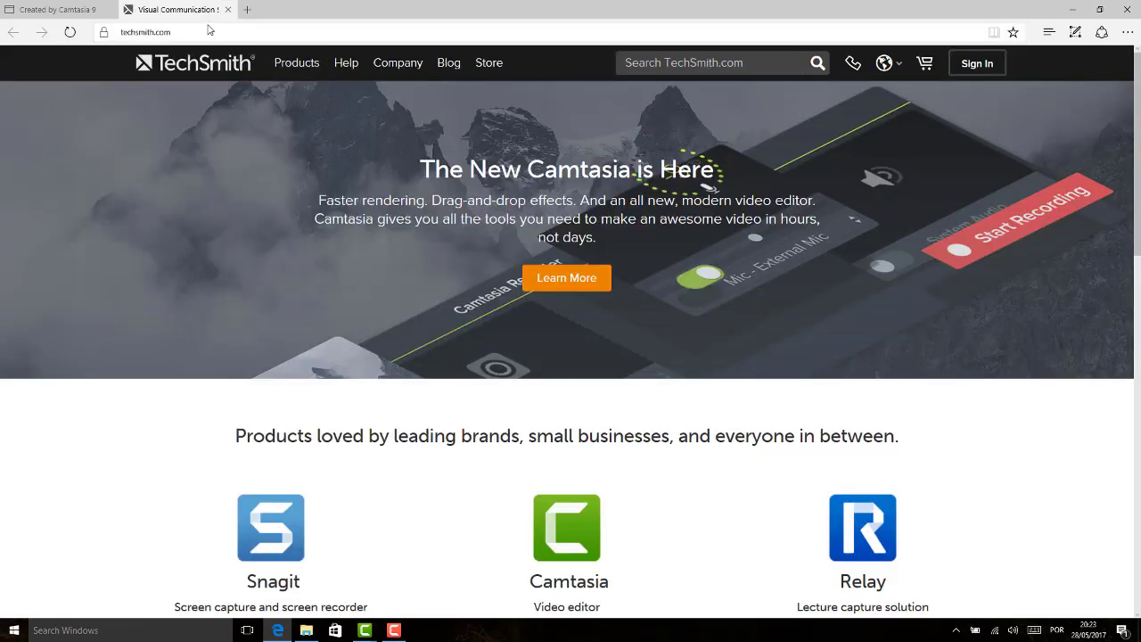
Step: Close the TechSmith page, test the exported quiz in the browser by submitting it unanswered and continuing, and return to Camtasia
left_click(228, 9)
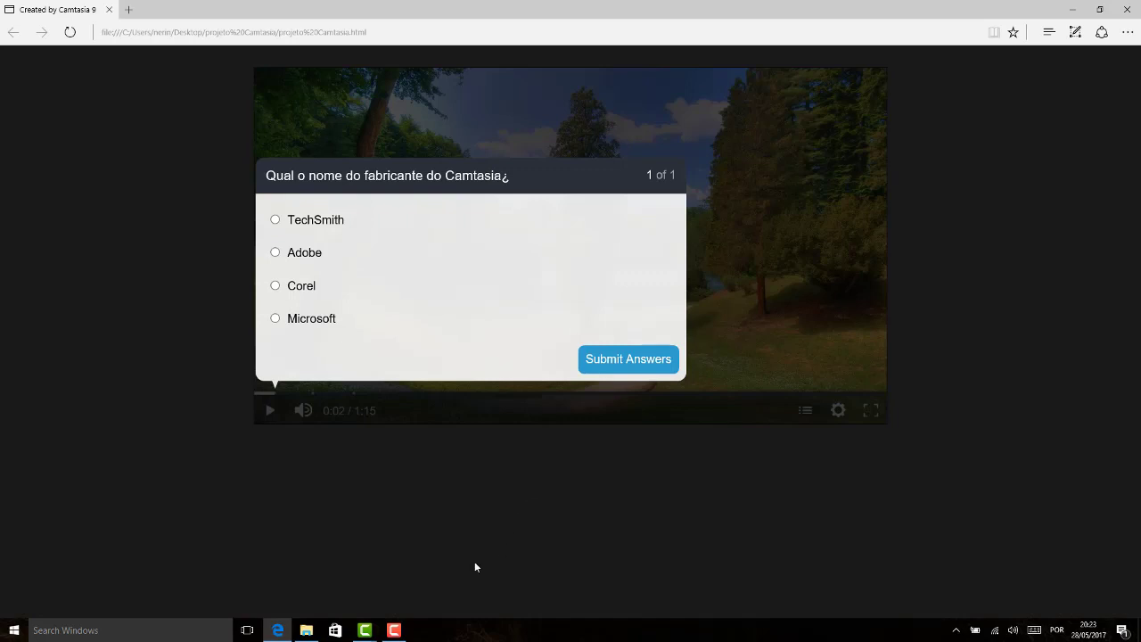
mouse_move(365, 629)
left_click(627, 359)
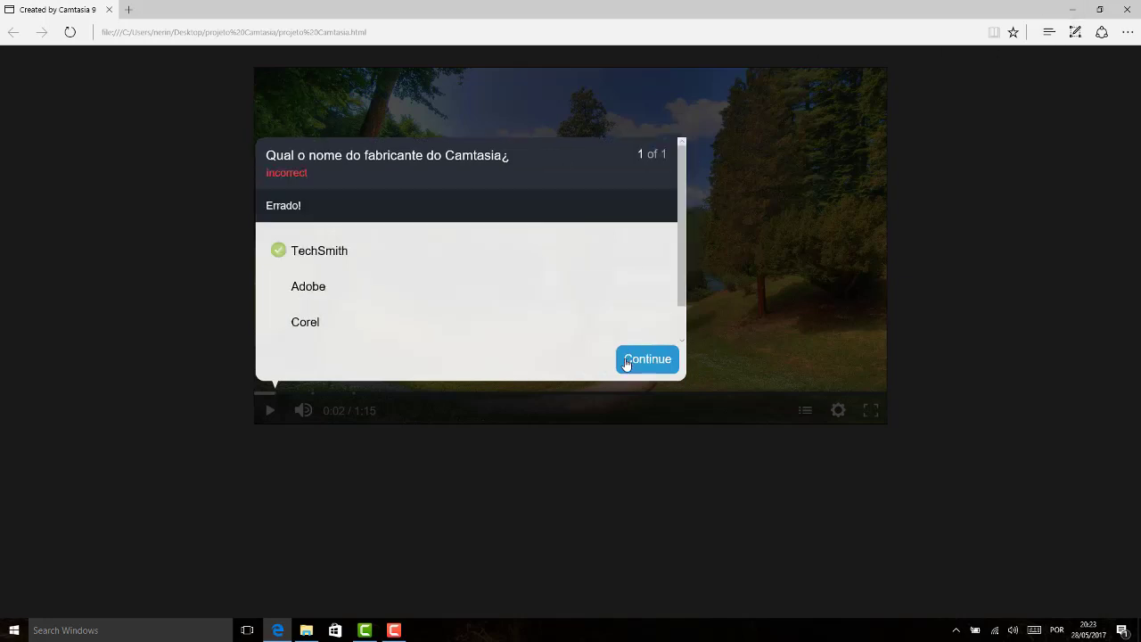
left_click(647, 359)
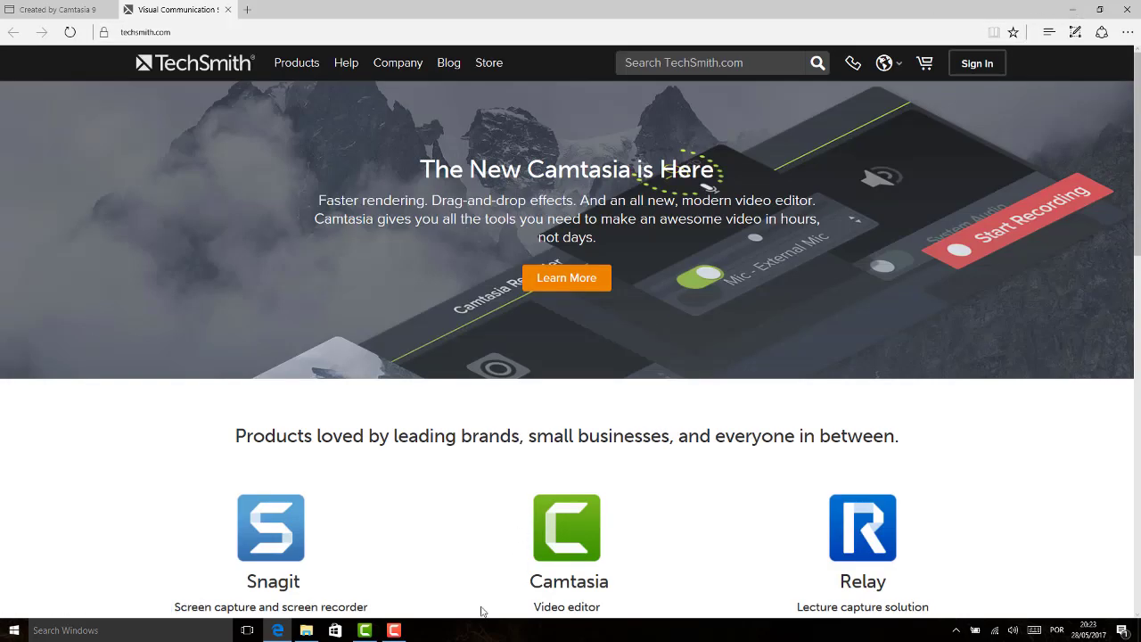
left_click(365, 630)
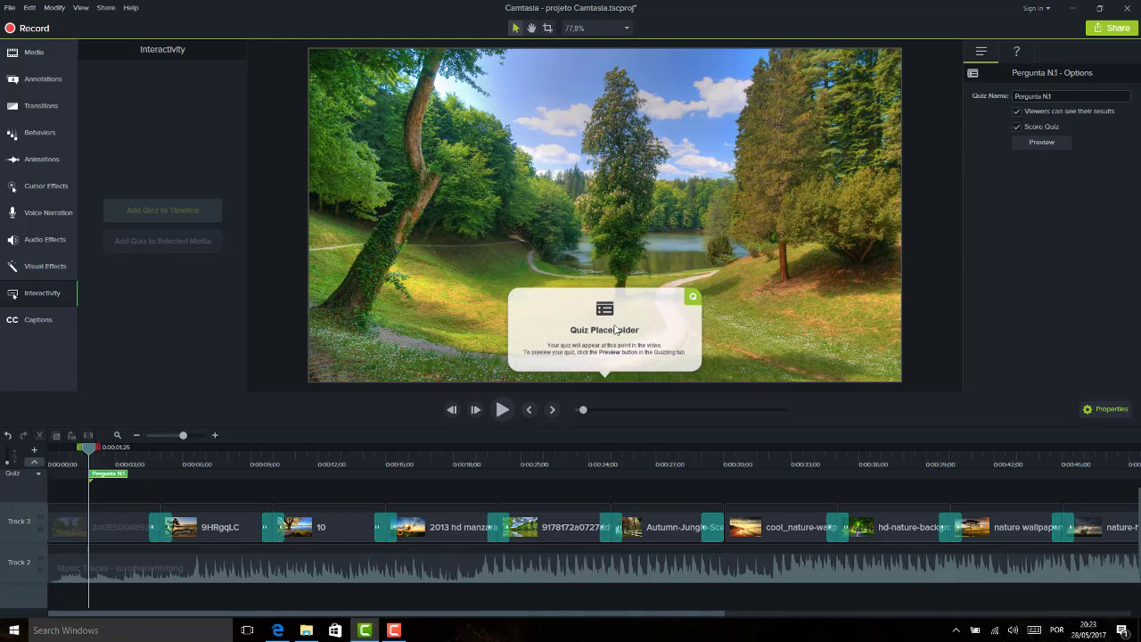
Step: Add a second quiz to the timeline at 0:00:07;11 and name it "Pergunta N.2"
left_click_drag(89, 456, 212, 456)
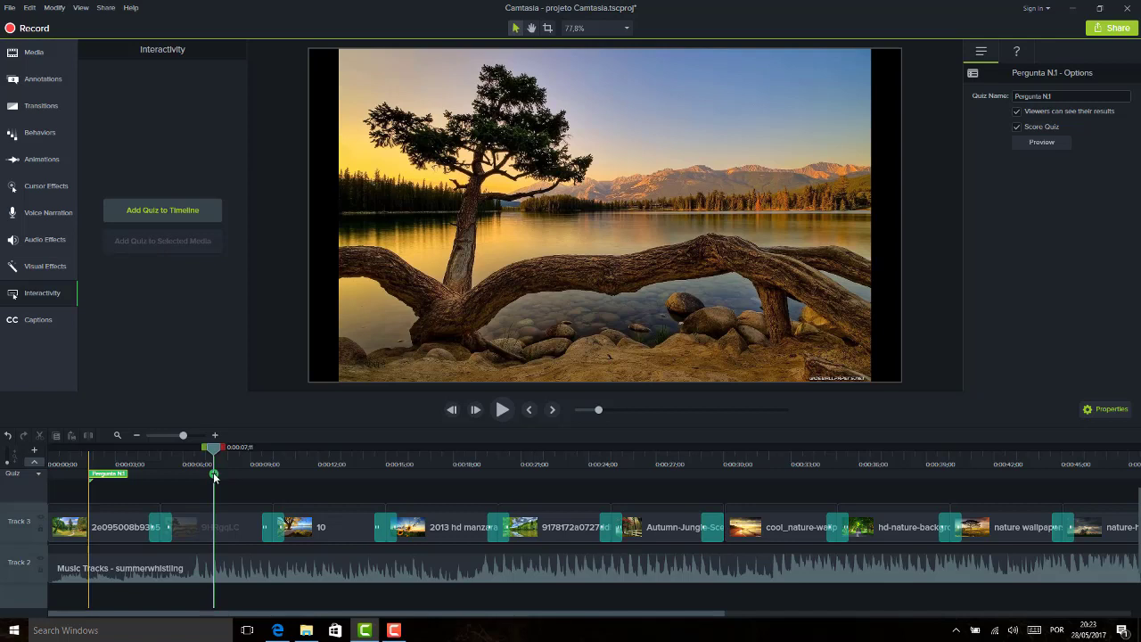
left_click(214, 474)
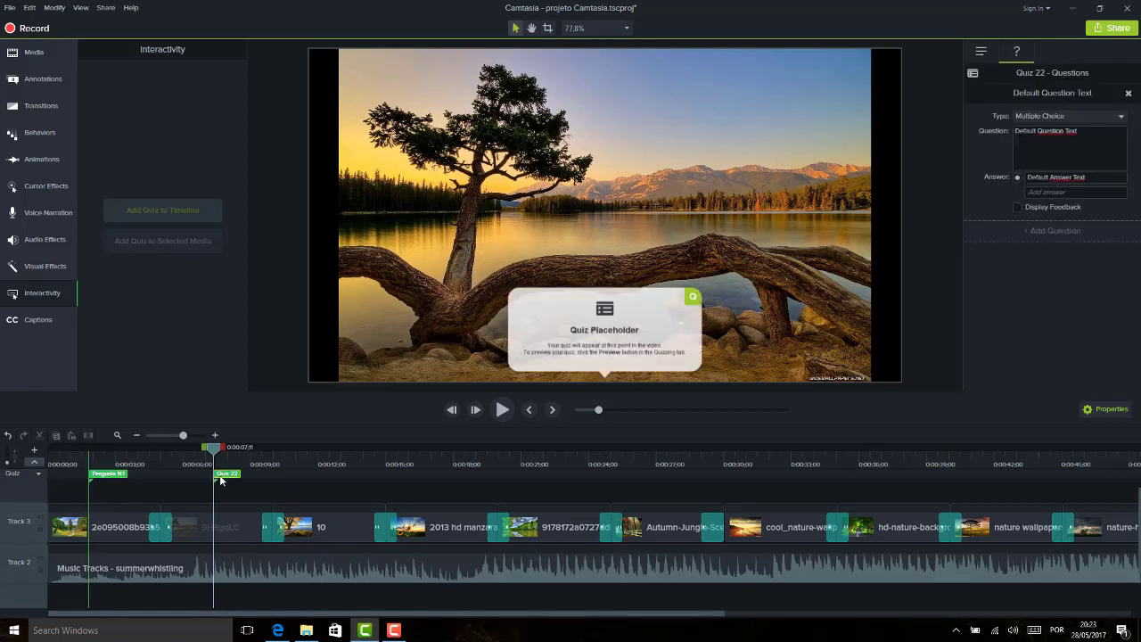
left_click(981, 51)
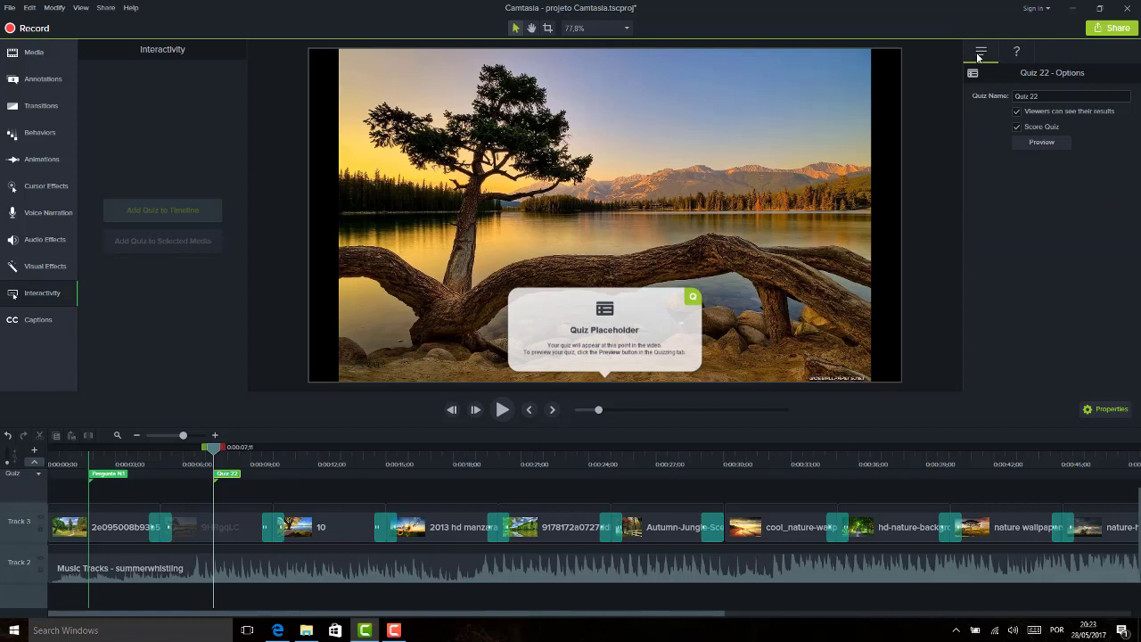
left_click(1031, 96)
type("Pergunta N.2")
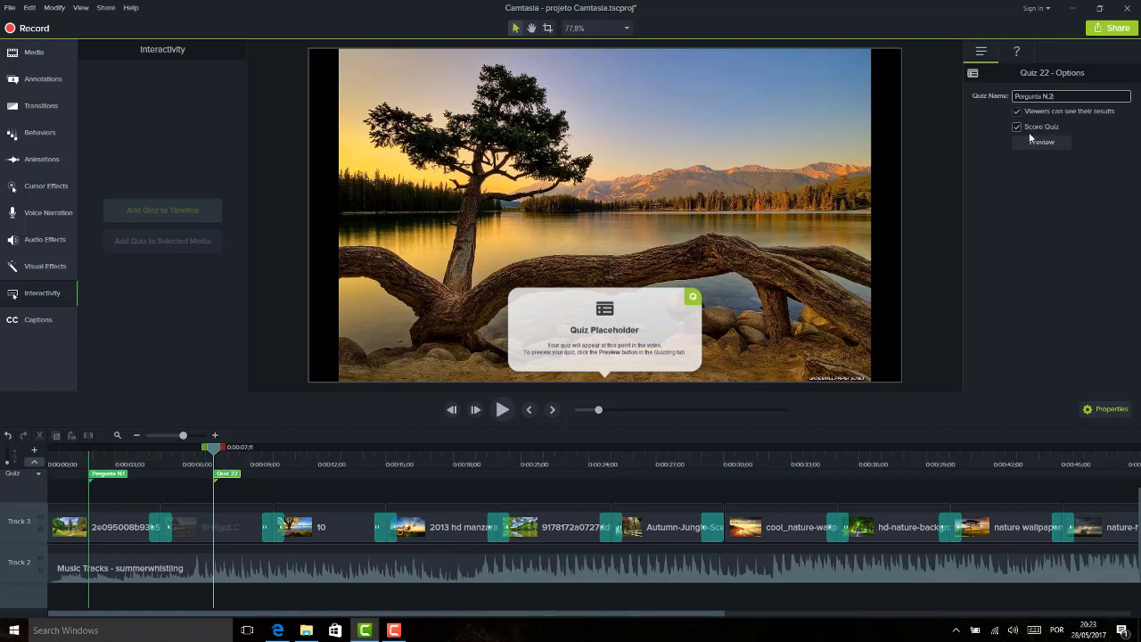
Step: Set the Pergunta N.2 question to Fill in the Blank with the text "Este editor de videos gera conteudo para o youtube"
left_click(1019, 52)
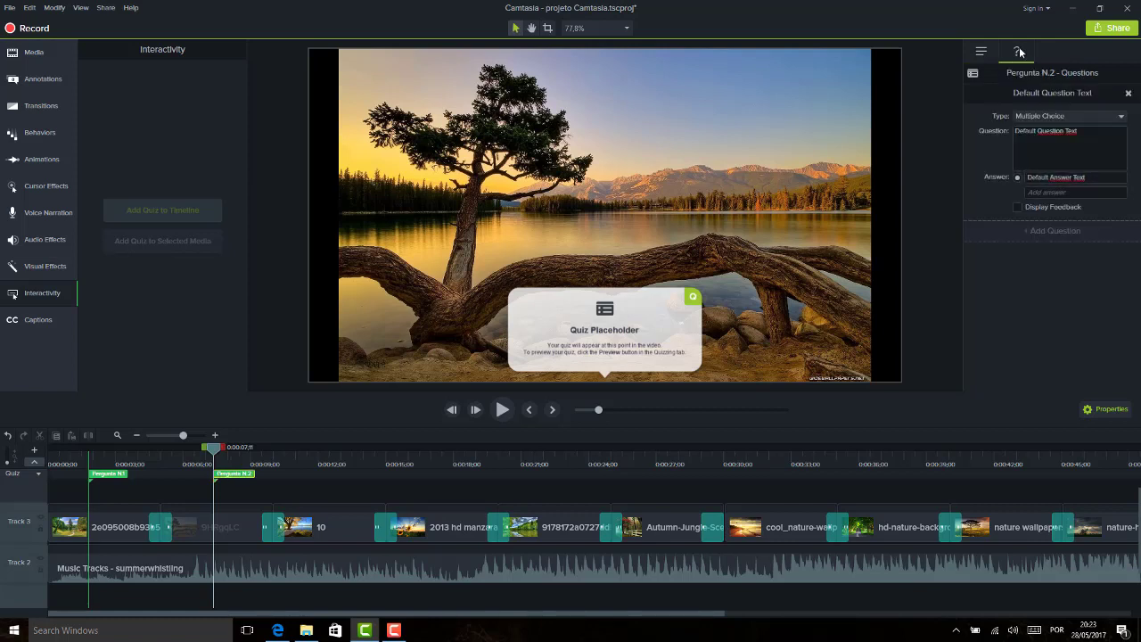
left_click(1111, 119)
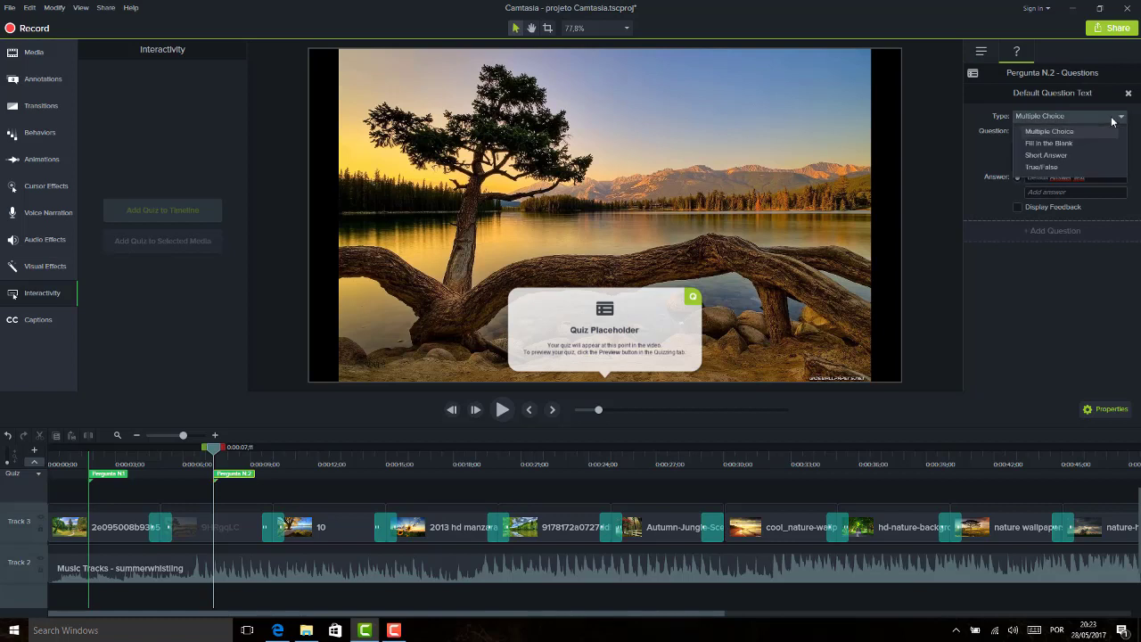
left_click(1062, 144)
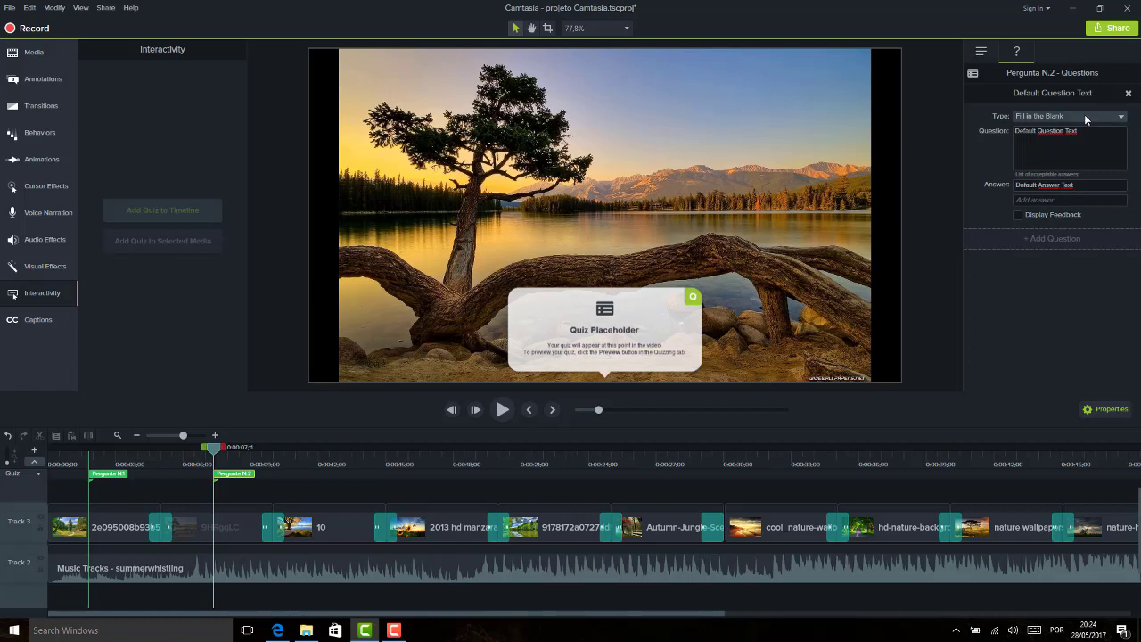
left_click(1097, 133)
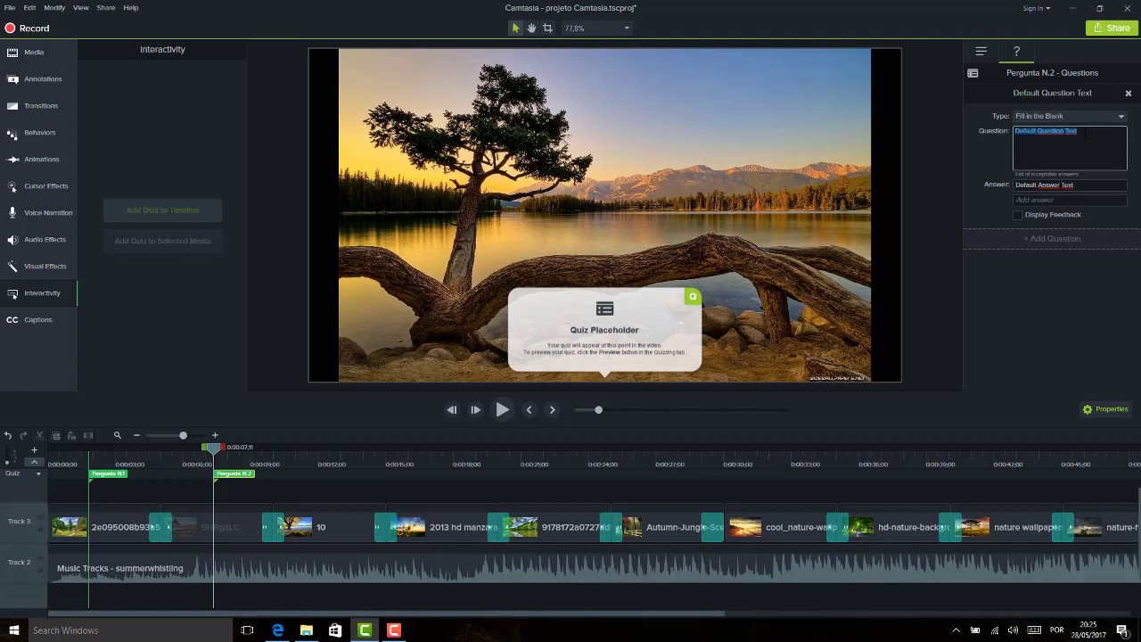
type("Este editor de videos gera conteudo para")
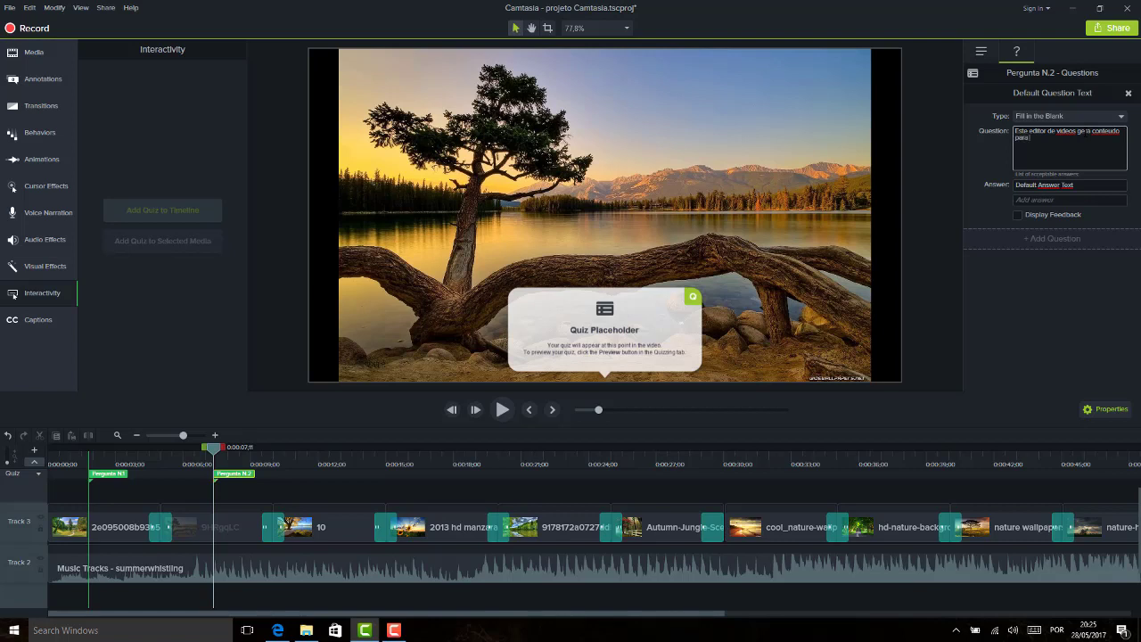
type(" o youtube.")
key("ctrl+shift+Left")
key("ctrl+shift+Left")
key("ctrl+shift+Left")
key("ctrl+shift+Left")
key("ctrl+shift+Left")
key("Tab")
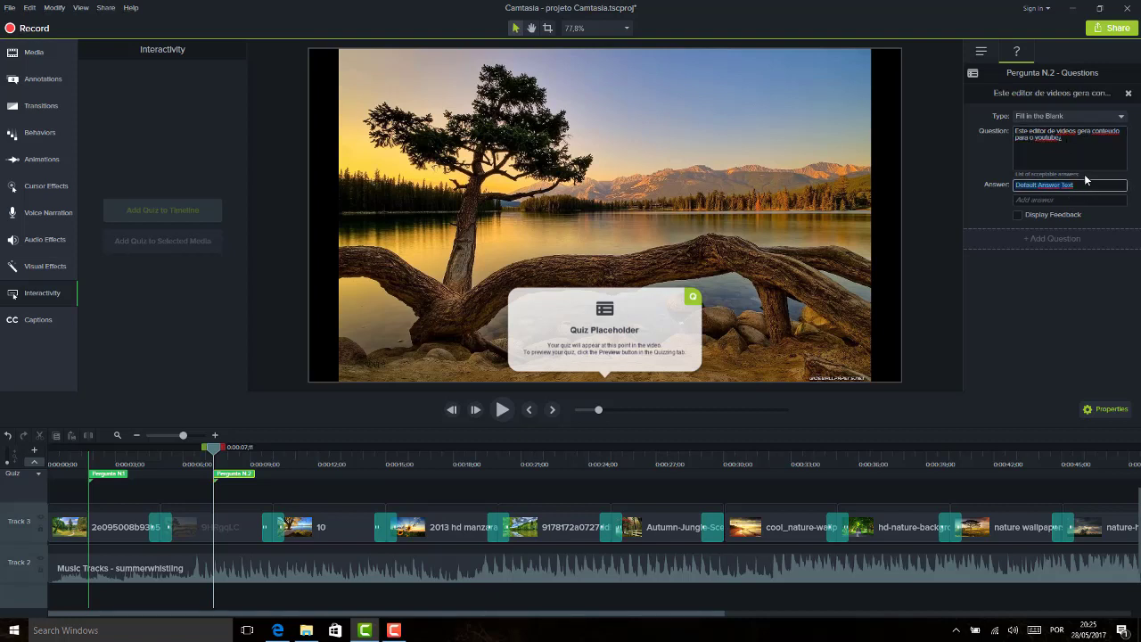
Step: Enter Sim, Nunca, Jamais and Depende as the question's acceptable answers
type("Sim")
left_click(1041, 200)
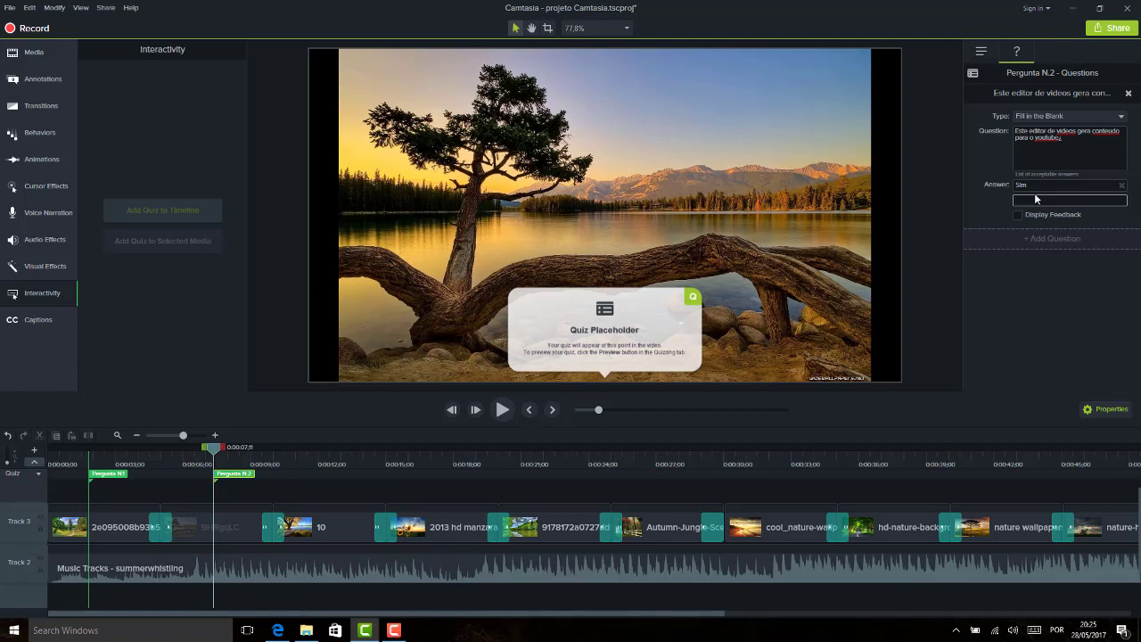
type("Nunca")
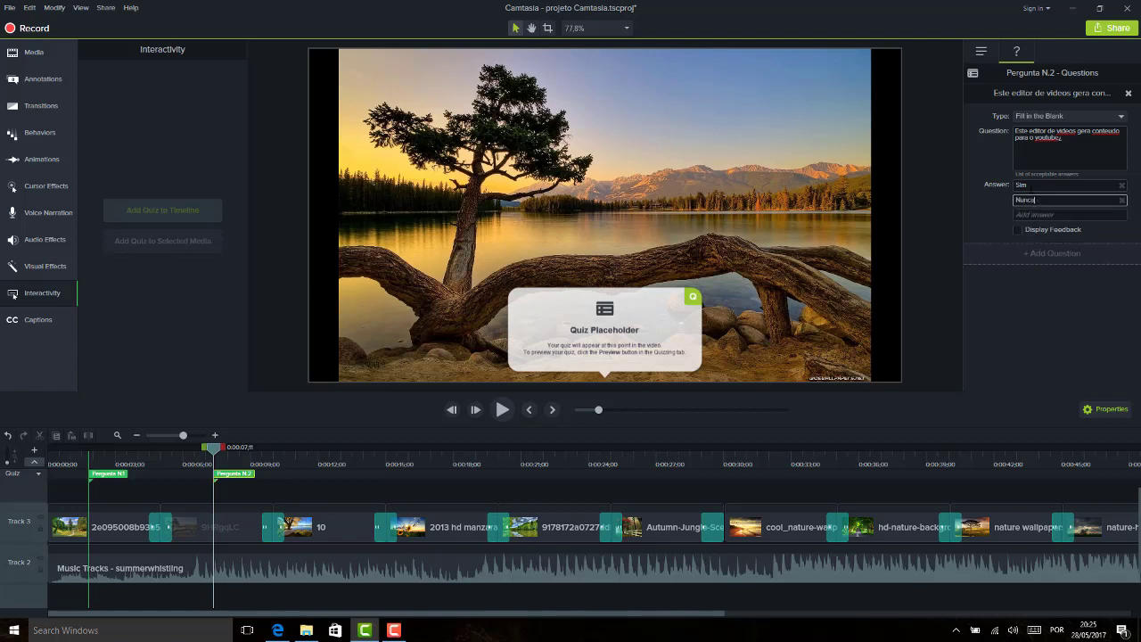
key("Tab")
type("J")
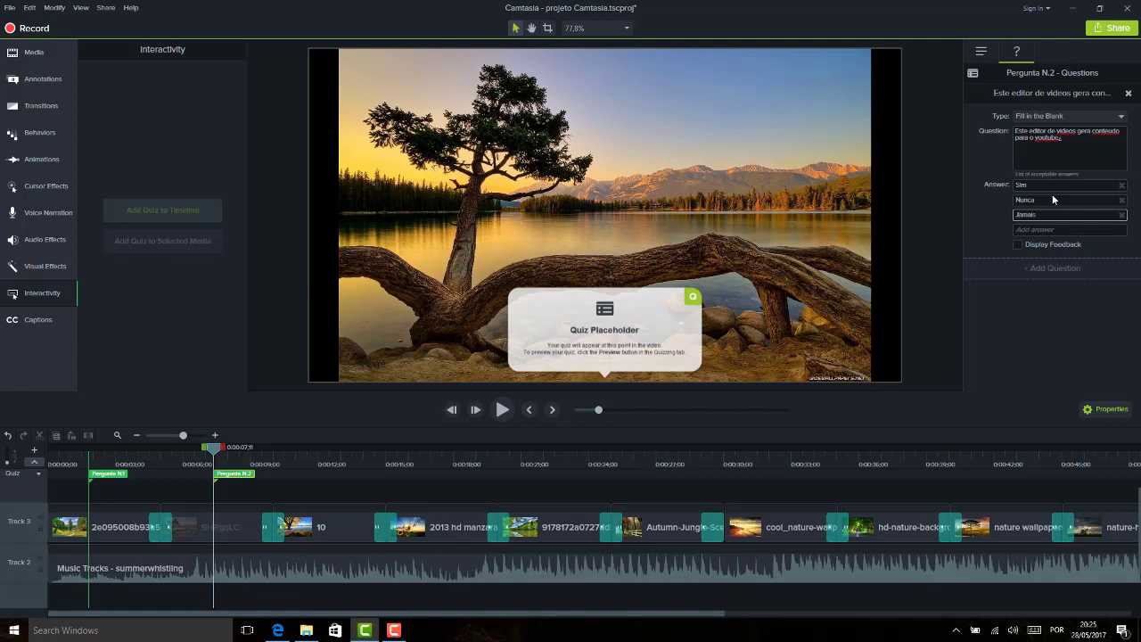
type("amais")
key("Tab")
type("Depende")
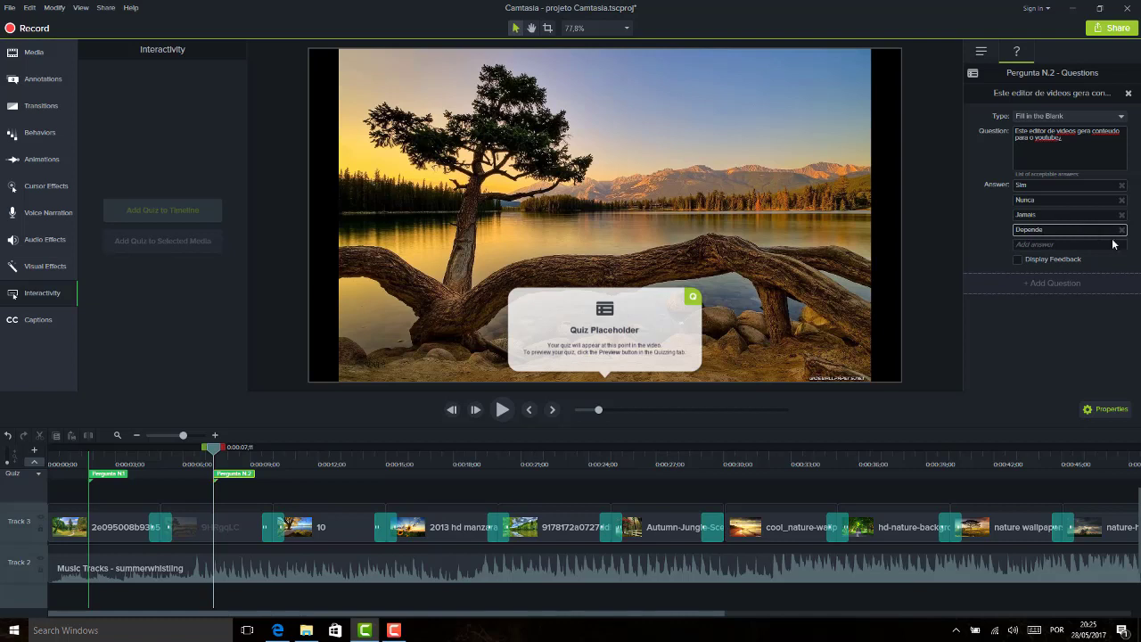
left_click(973, 227)
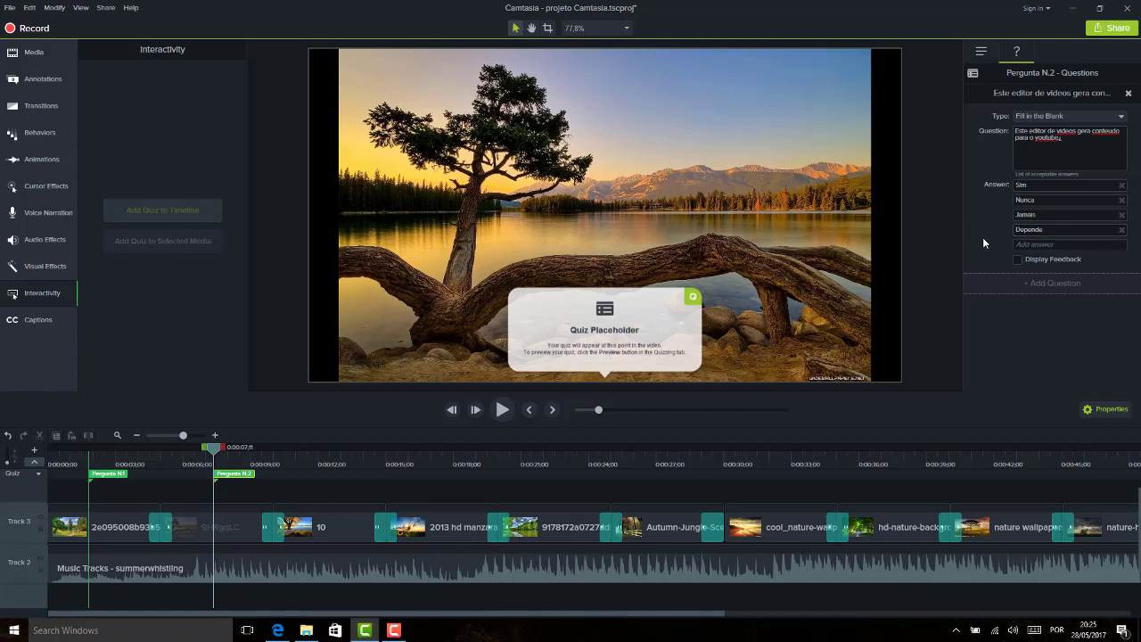
Step: Enable feedback for the question, with "Parabens" as the correct-answer message
left_click(1030, 260)
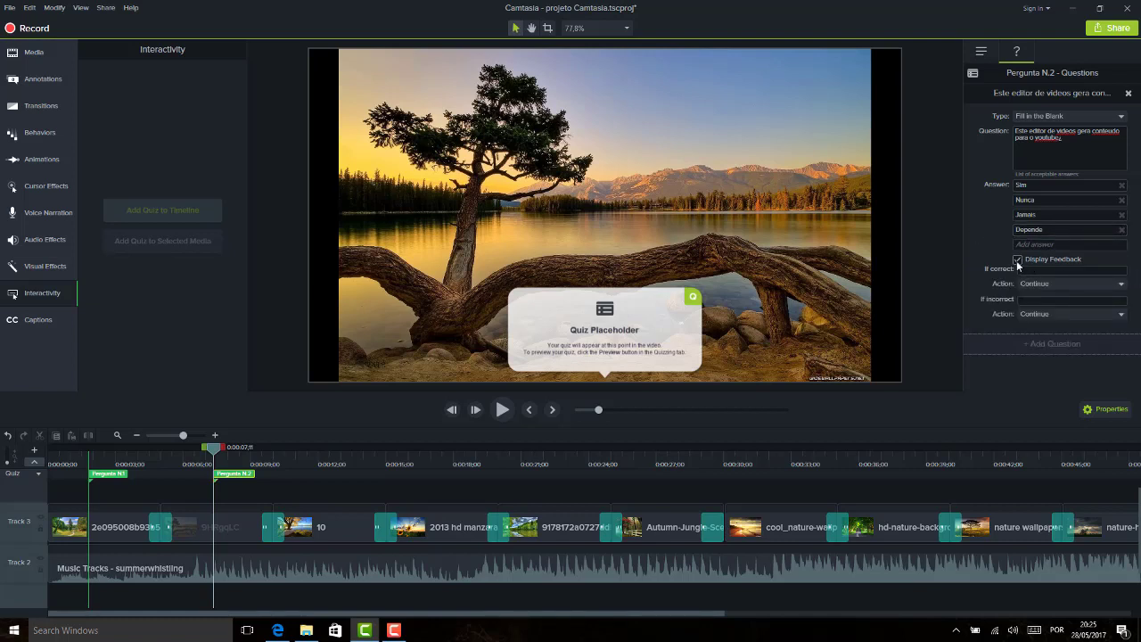
left_click(1022, 271)
type("Parabén")
key("BackSpace")
key("BackSpace")
key("BackSpace")
type("ens")
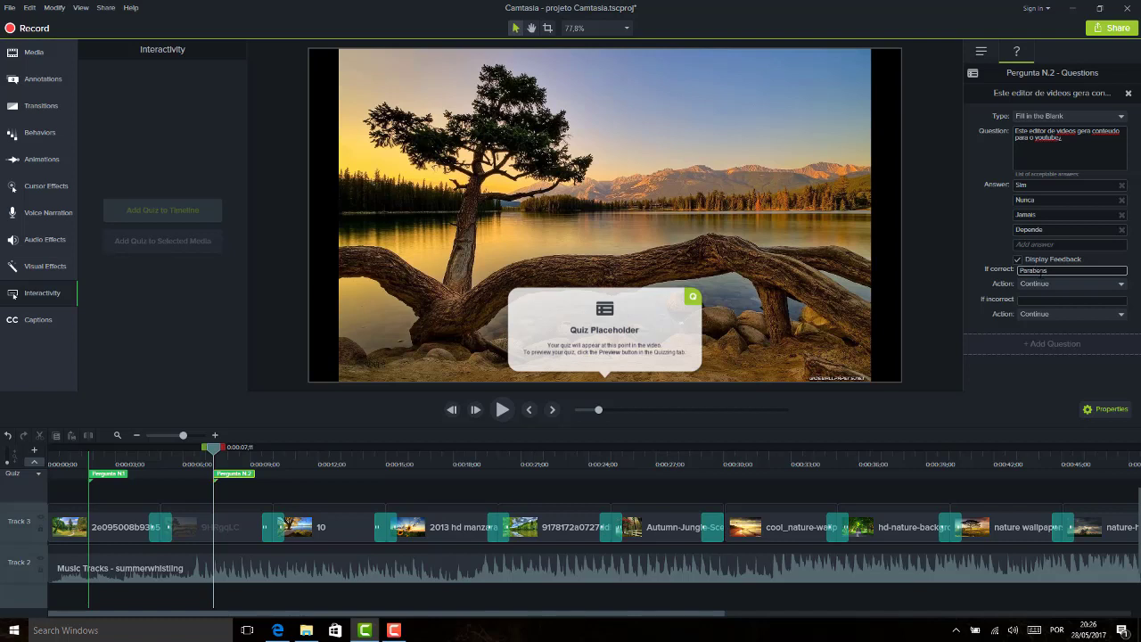
left_click(1046, 284)
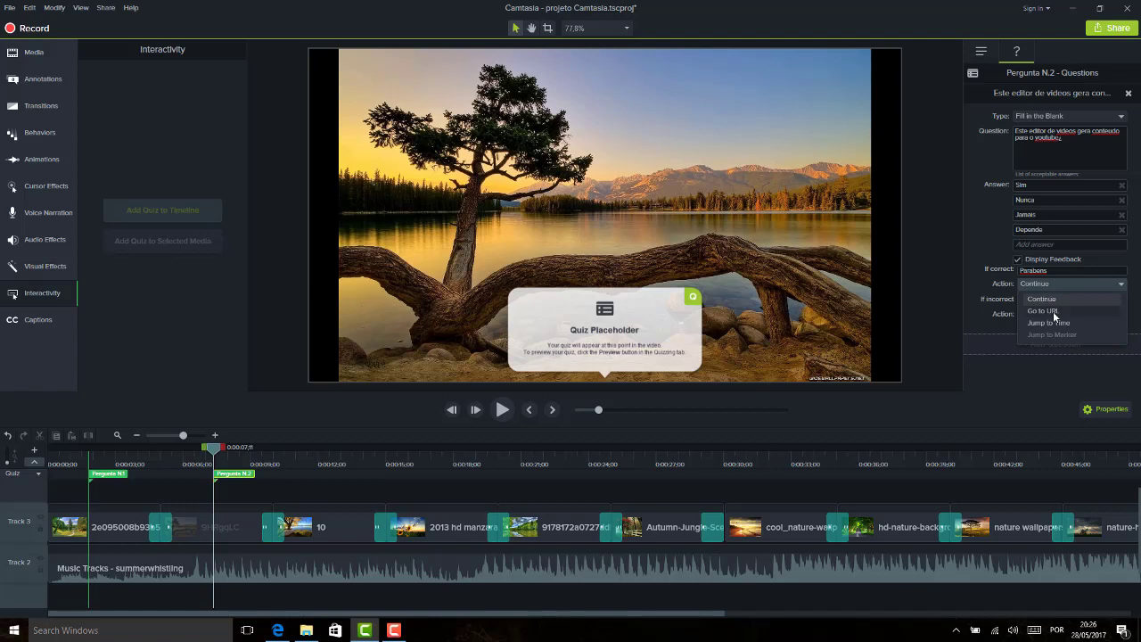
left_click(1053, 311)
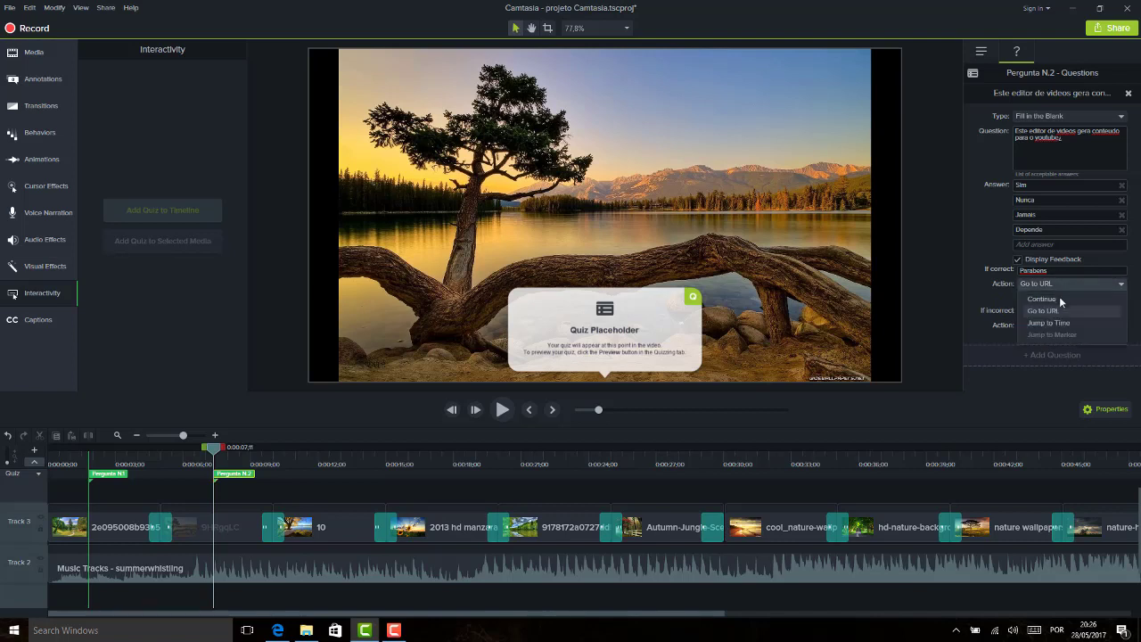
left_click(1059, 298)
Step: Set the incorrect-answer feedback to "errado!" with Go to URL as its action
left_click(1037, 301)
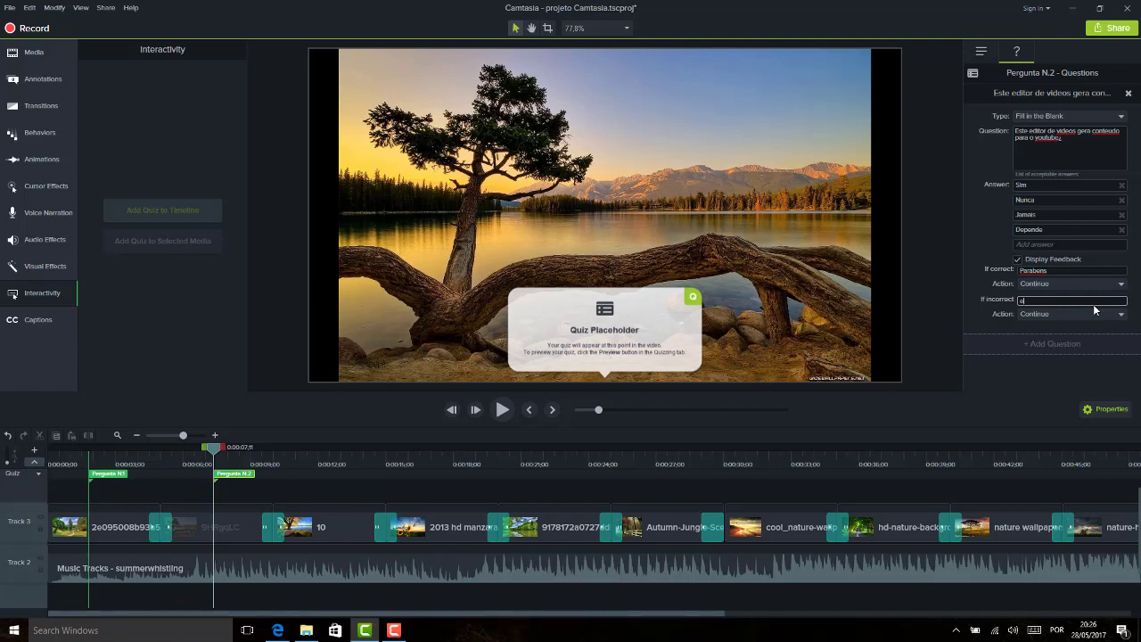
type("rrado!")
left_click(1100, 319)
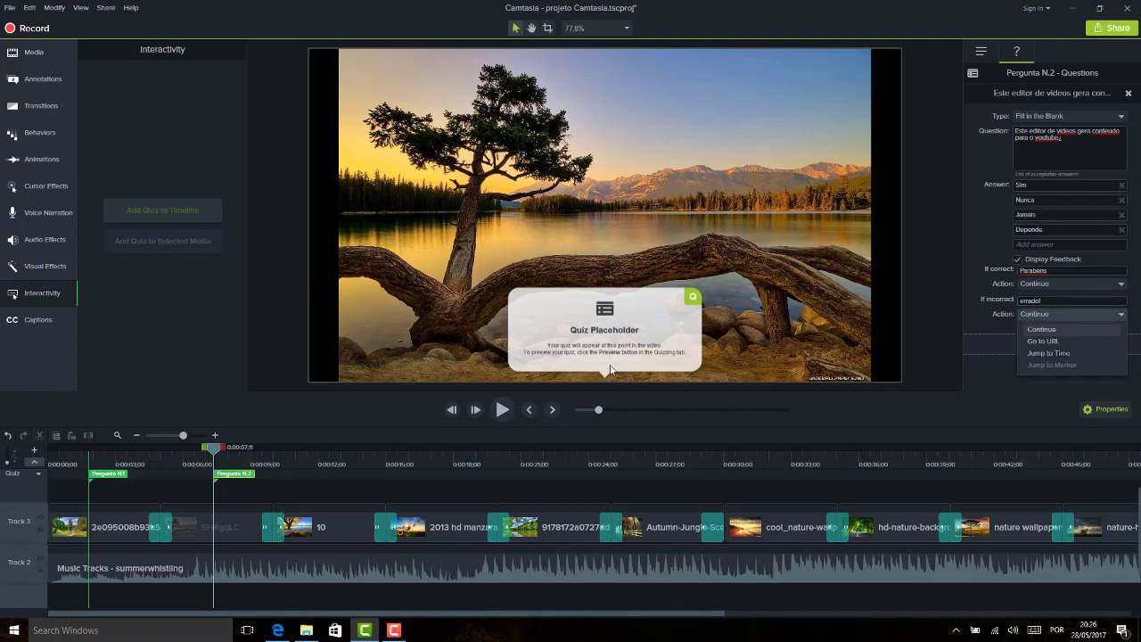
left_click(1056, 341)
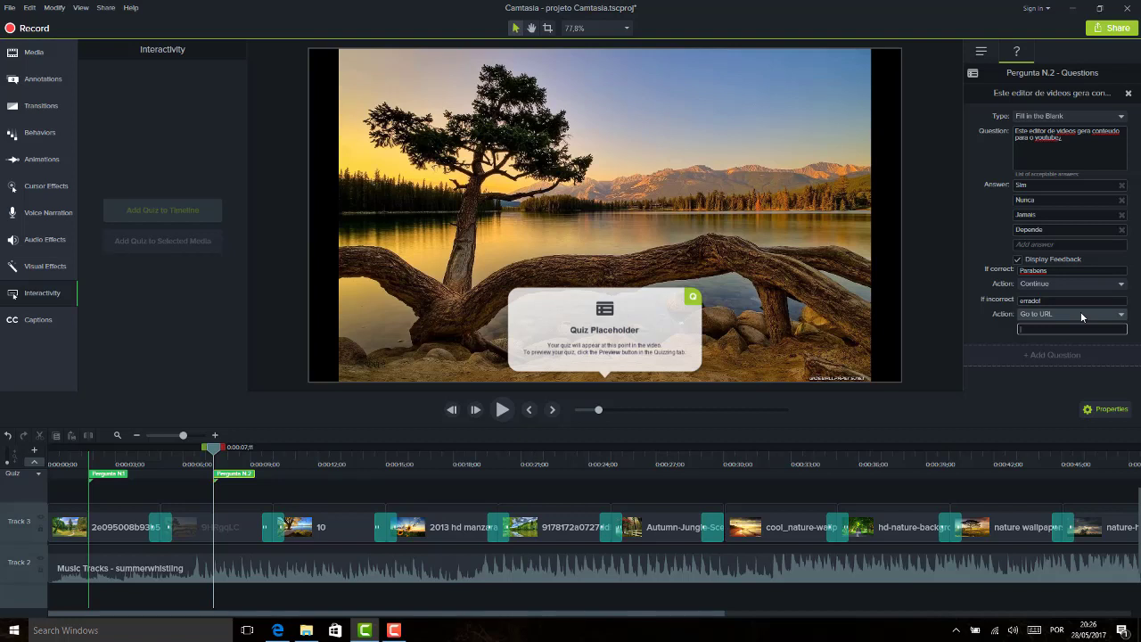
Step: Change the action for incorrect answers to Continue in the Pergunta N.2 question
left_click(1079, 317)
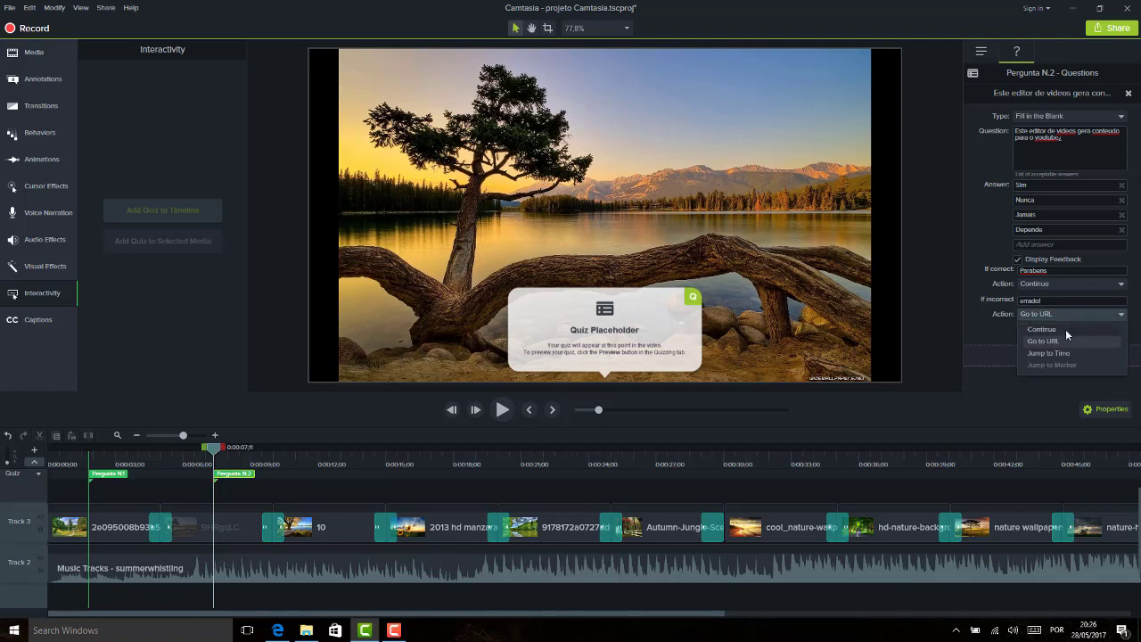
left_click(1065, 329)
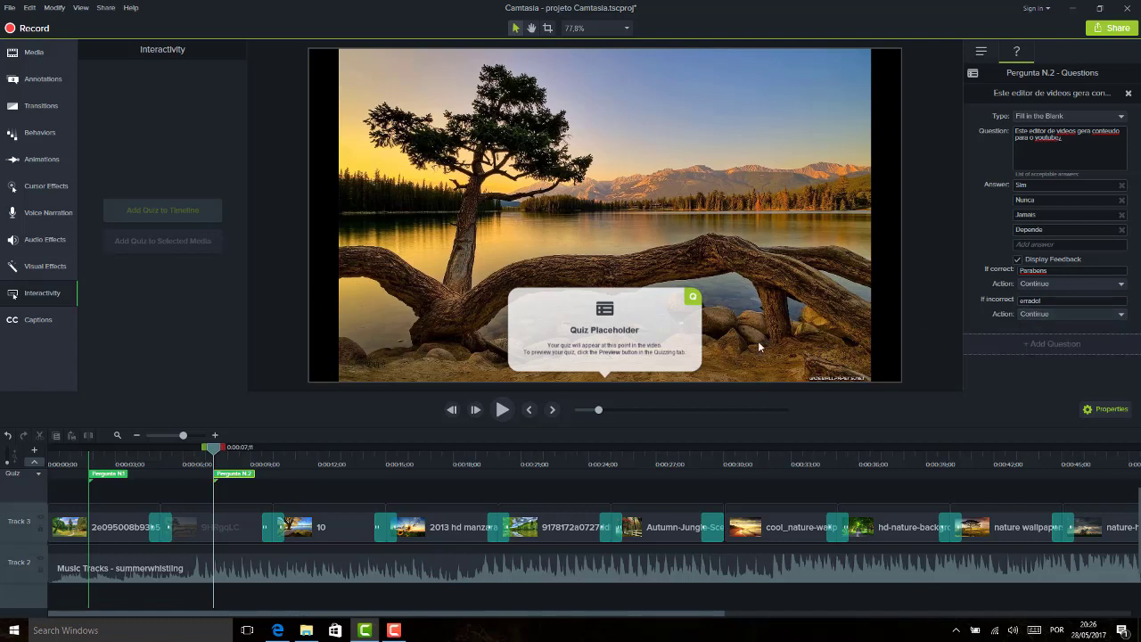
Step: Preview the Pergunta N.2 quiz, submit the answer "Sim" and continue past its feedback
left_click(981, 51)
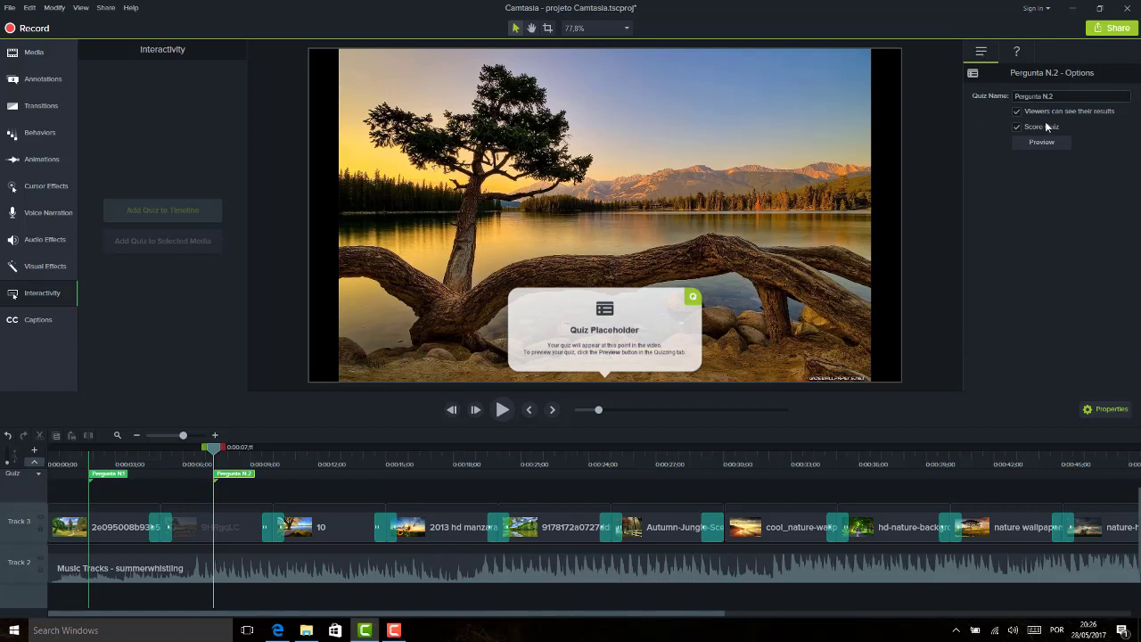
left_click(1047, 145)
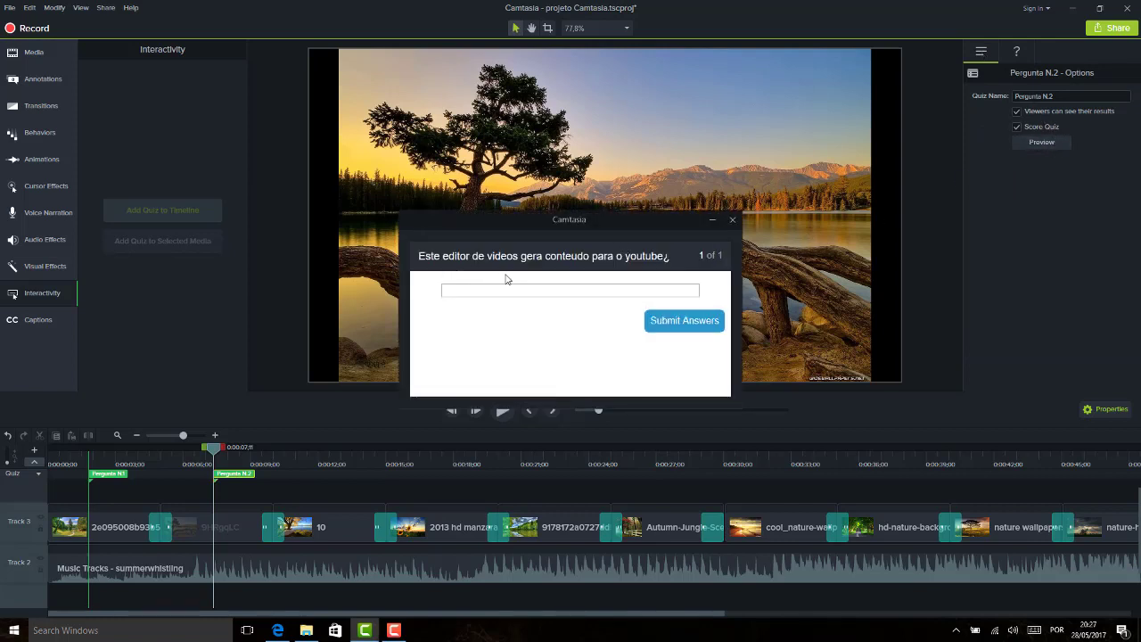
left_click(578, 288)
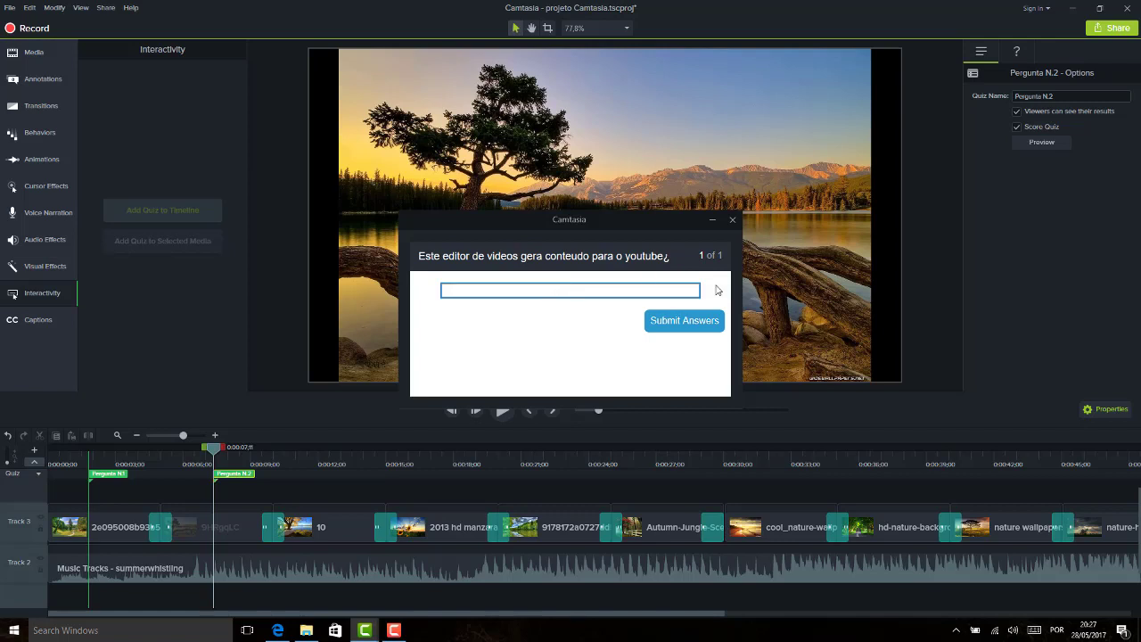
type("Sim")
left_click(683, 321)
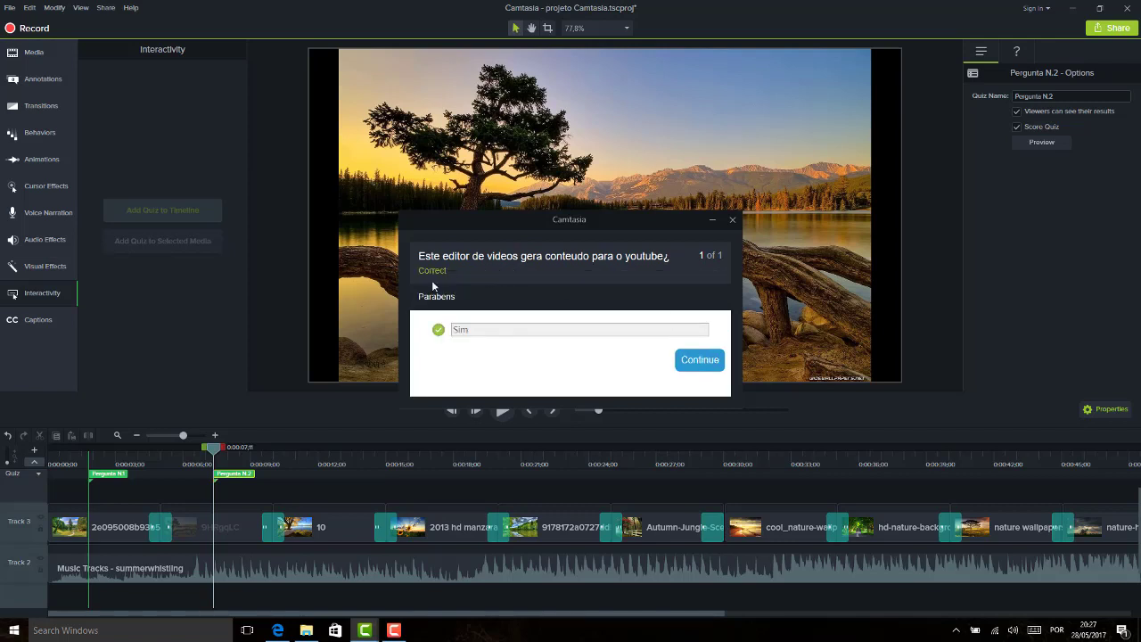
left_click(703, 362)
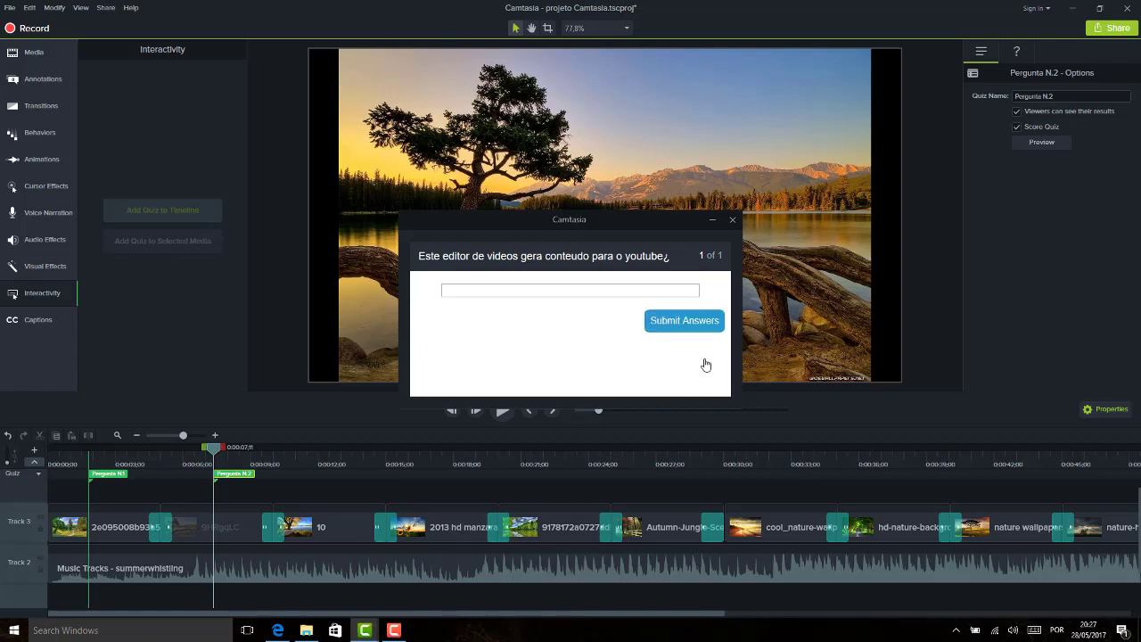
Step: Test the quiz preview with the unlisted answer "Nao", then close the preview
left_click(606, 289)
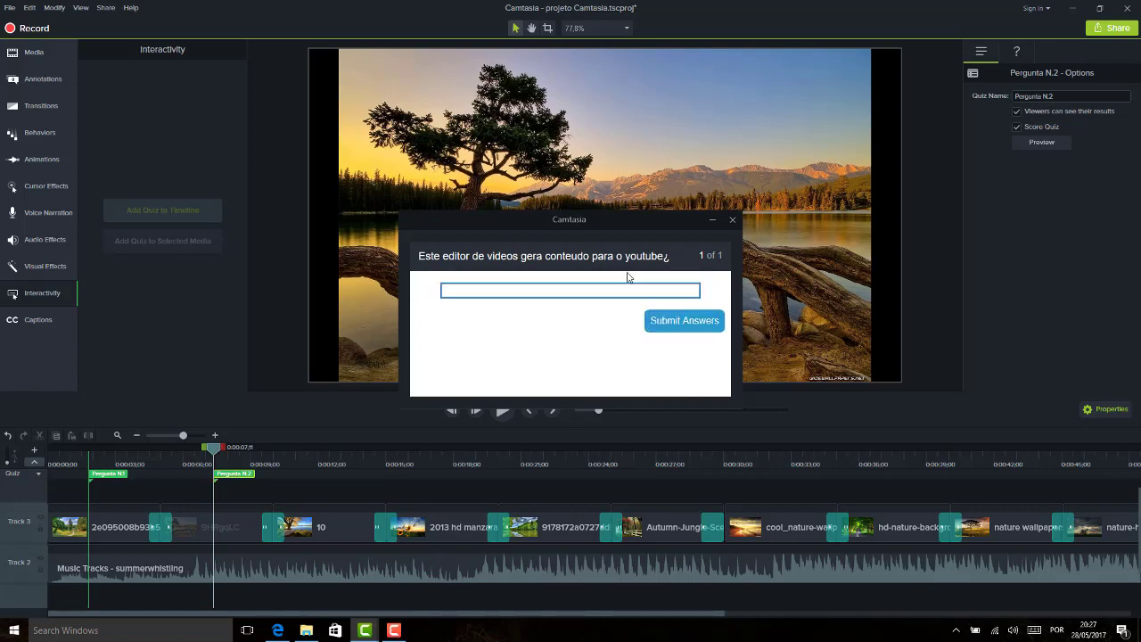
type("Nao")
left_click(685, 324)
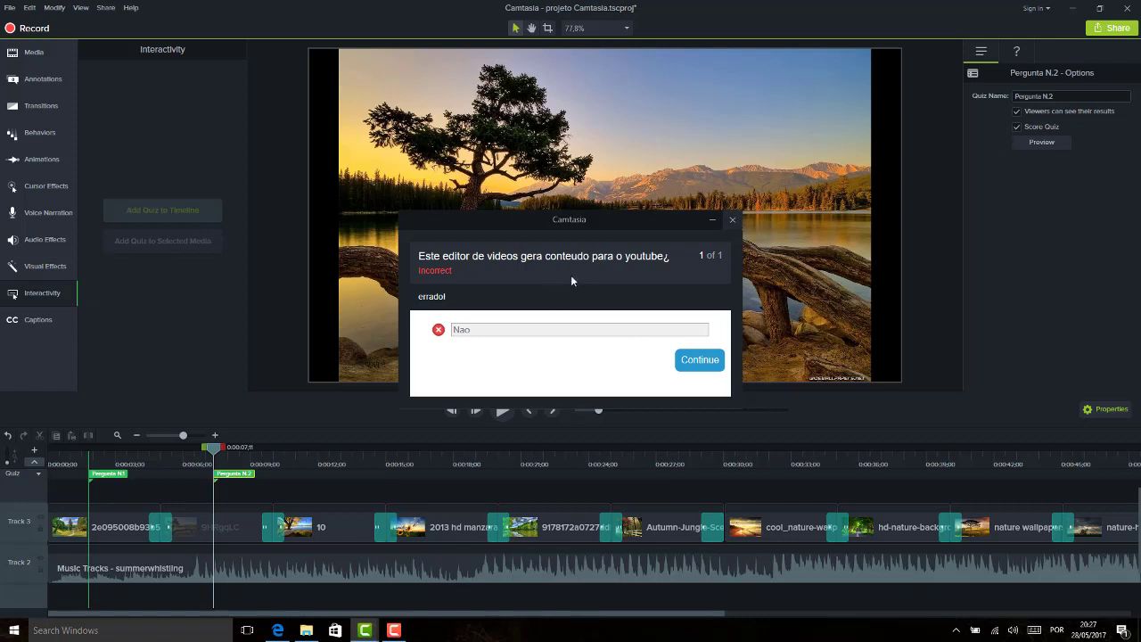
left_click(733, 221)
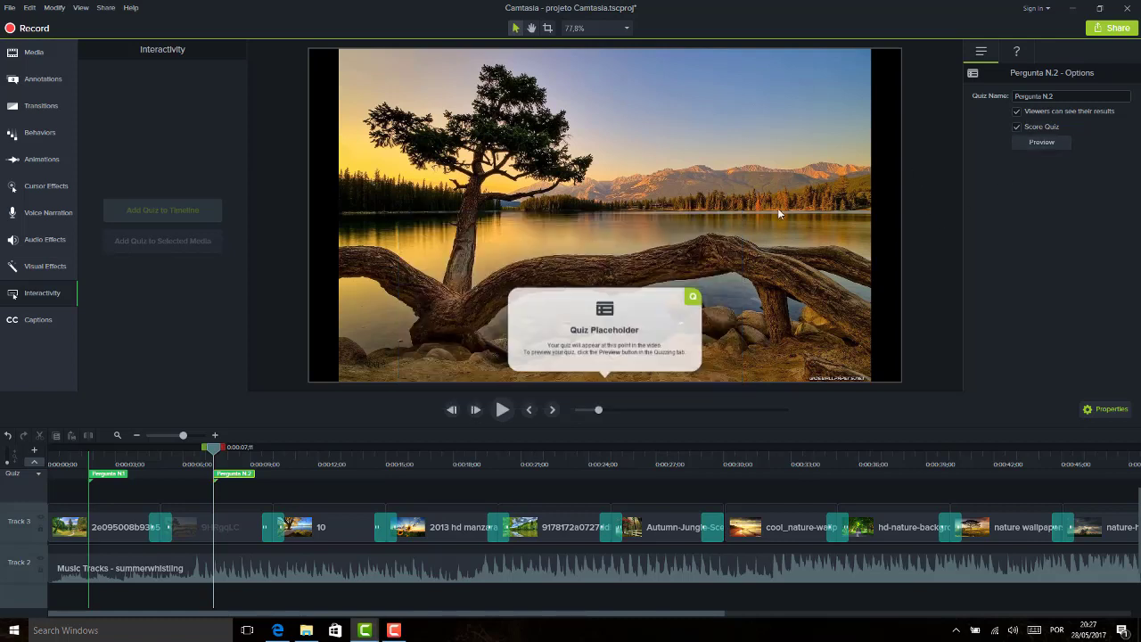
Step: Review the list of acceptable answers in the Pergunta N.2 question, from Sim through Depende
left_click(1016, 52)
left_click(1048, 204)
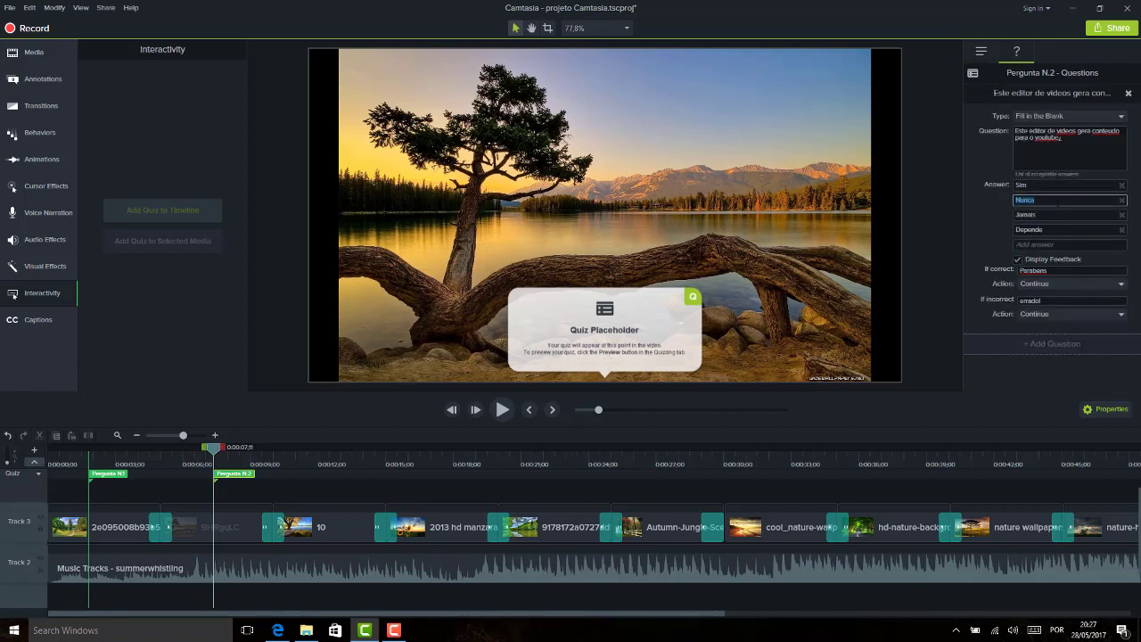
left_click(1057, 217)
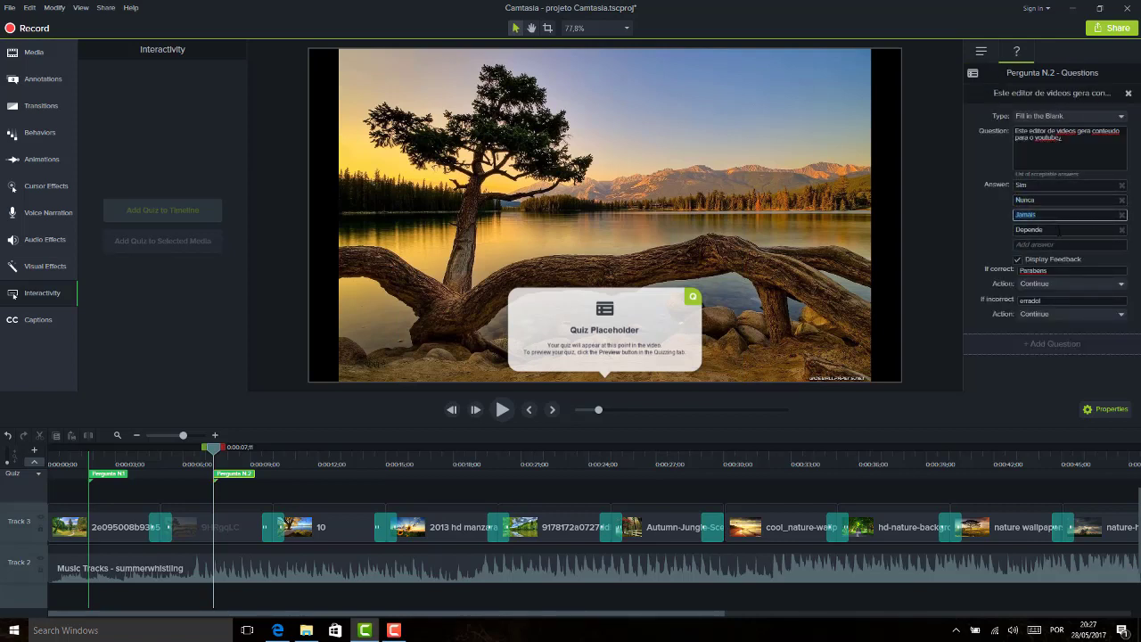
left_click(1059, 230)
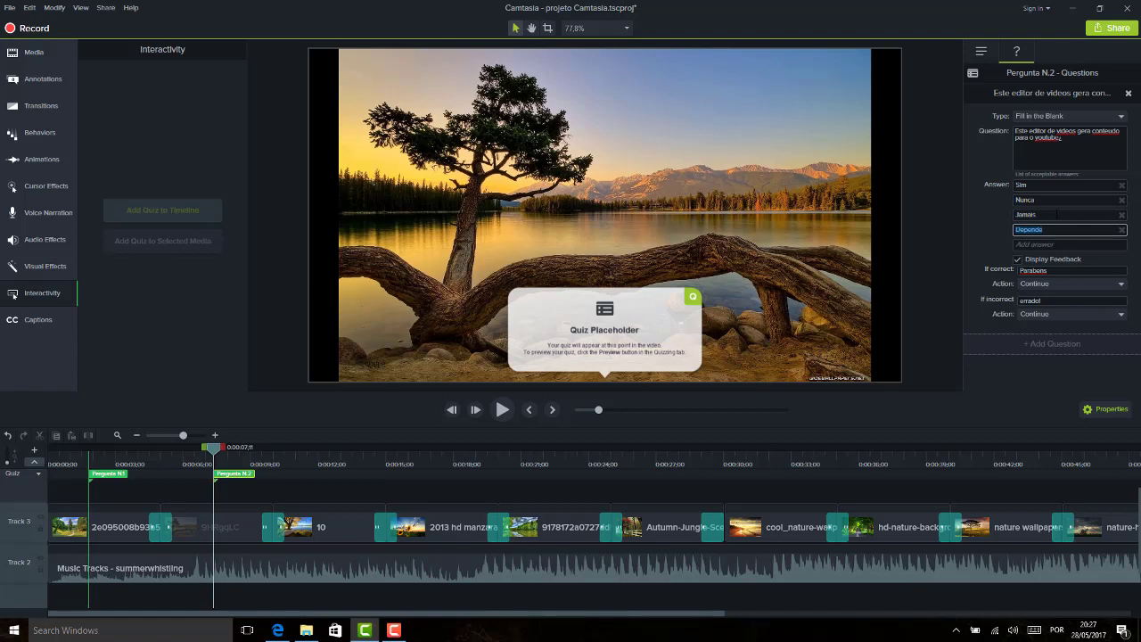
left_click(1056, 203)
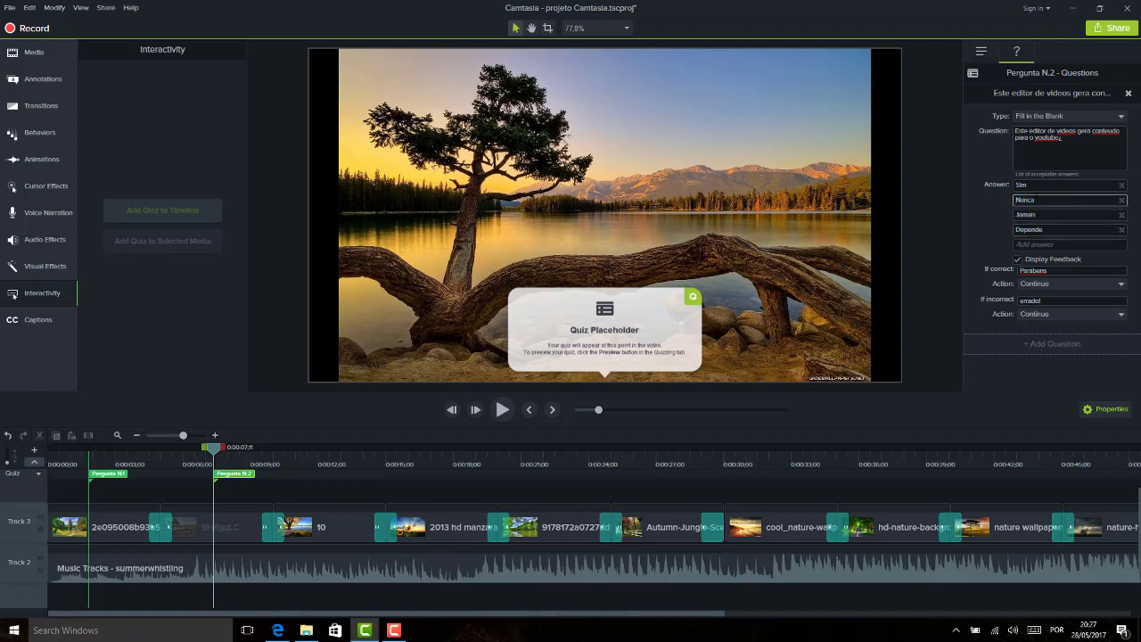
double_click(1019, 201)
double_click(1033, 185)
left_click(1049, 187)
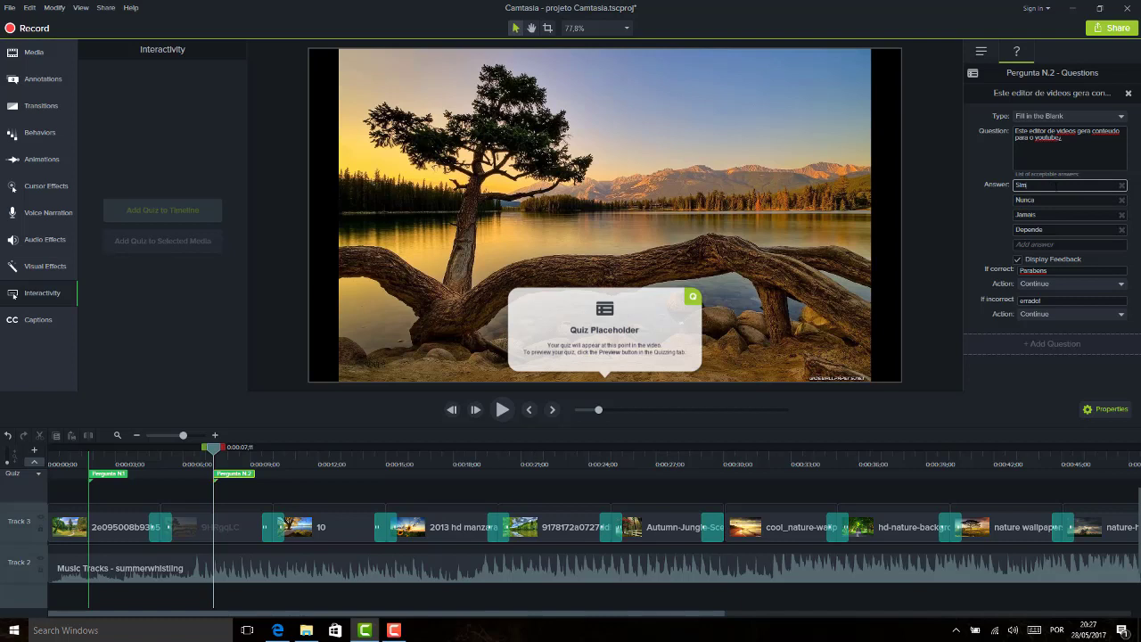